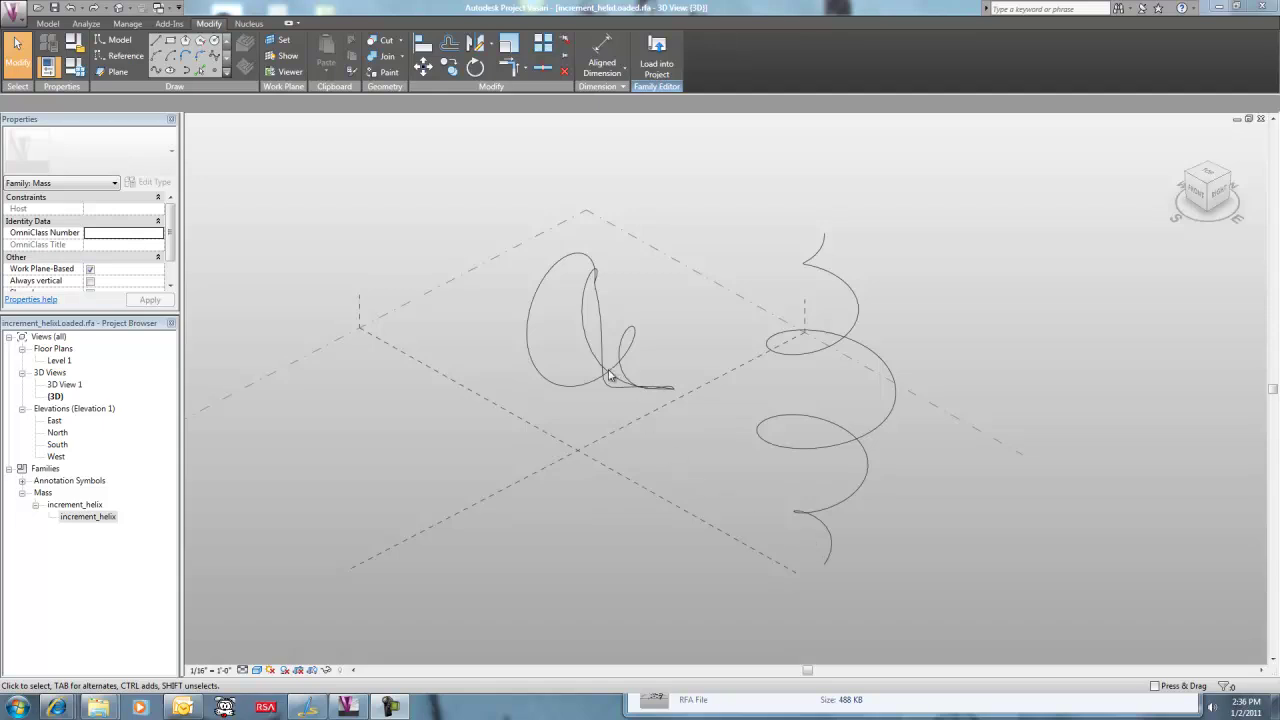
# Select the right helix mass and show its rotation 720°, radiusStart 40', radiusEnd 2', height 100'
pyautogui.click(576, 390)
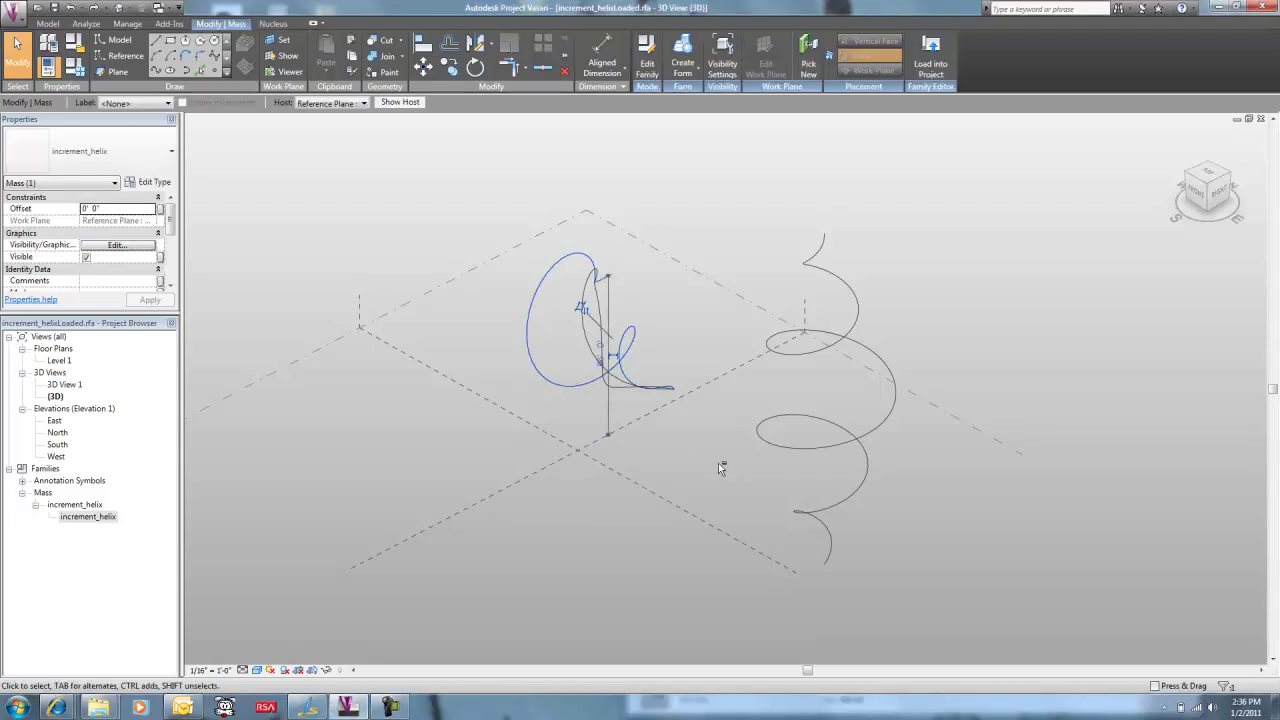
pyautogui.moveTo(728, 474)
pyautogui.keyDown('shift'); pyautogui.mouseDown(button='middle')
pyautogui.moveTo(603, 463)
pyautogui.moveTo(606, 451)
pyautogui.moveTo(729, 466)
pyautogui.mouseUp(button='middle'); pyautogui.keyUp('shift')
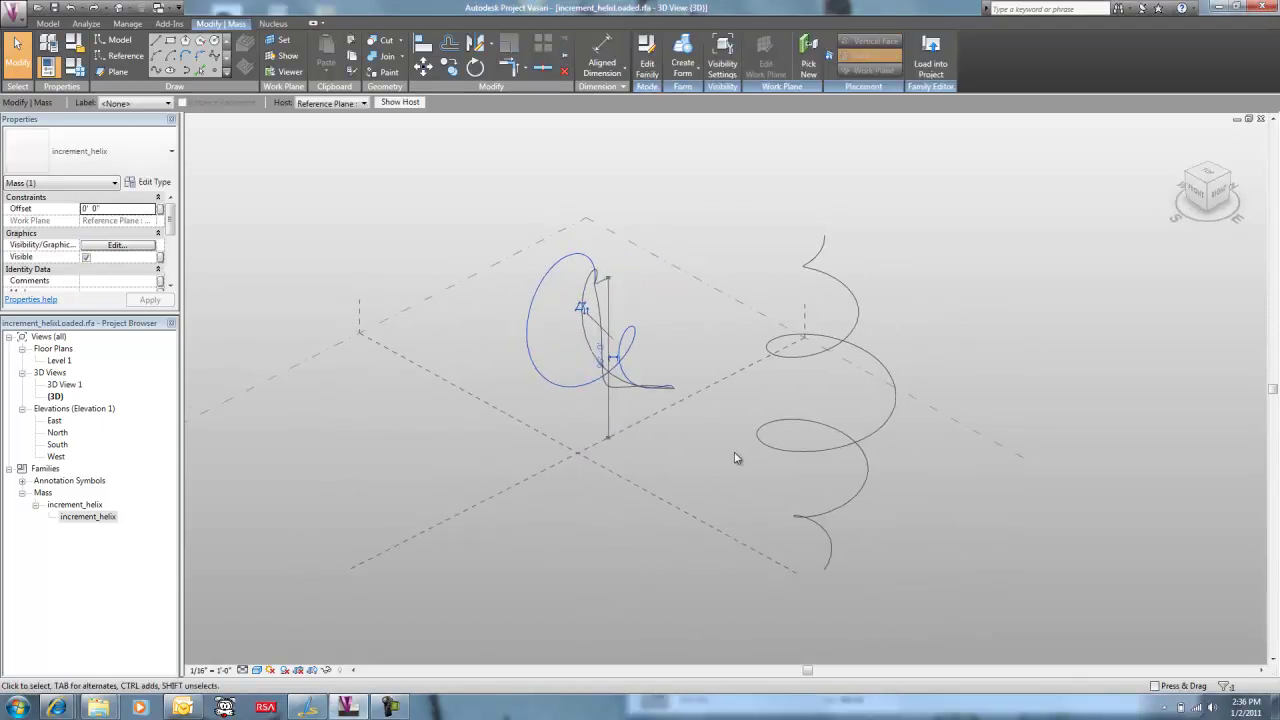
pyautogui.click(760, 438)
pyautogui.keyDown('shift'); pyautogui.moveTo(760, 438); pyautogui.dragTo(846, 308, button='middle'); pyautogui.keyUp('shift')
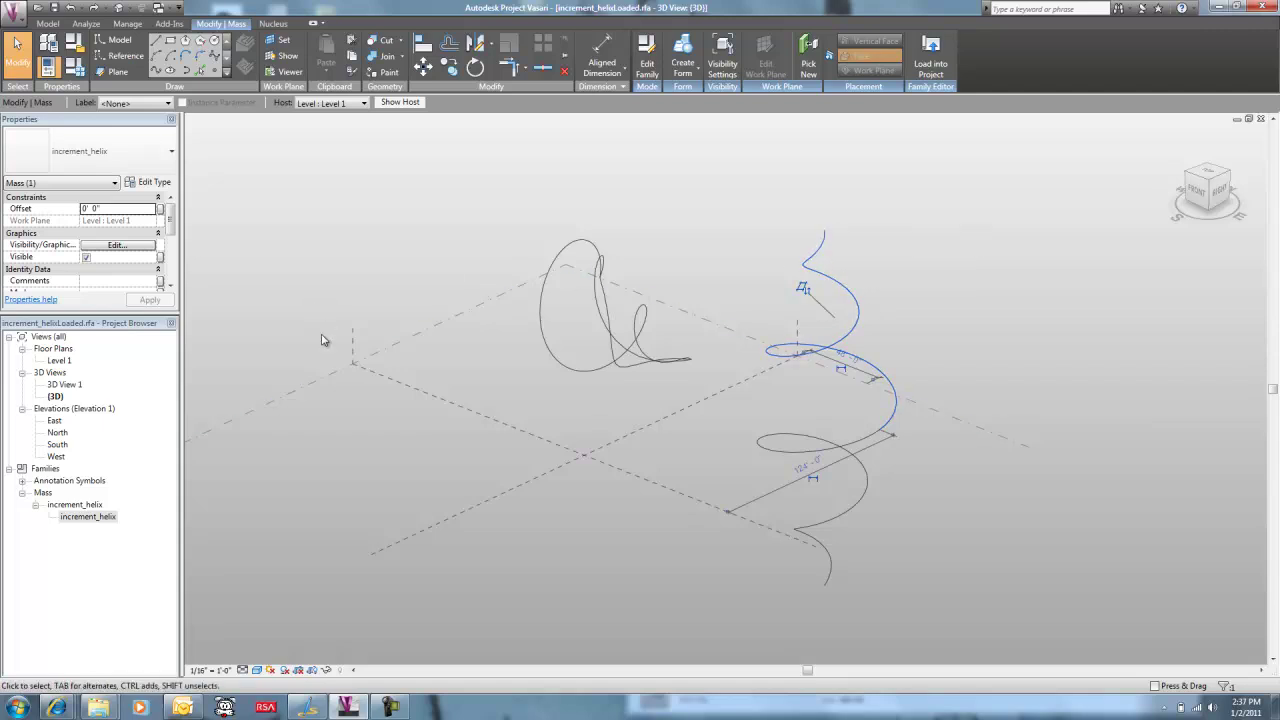
pyautogui.keyDown('shift'); pyautogui.moveTo(346, 260); pyautogui.dragTo(343, 277, button='middle'); pyautogui.keyUp('shift')
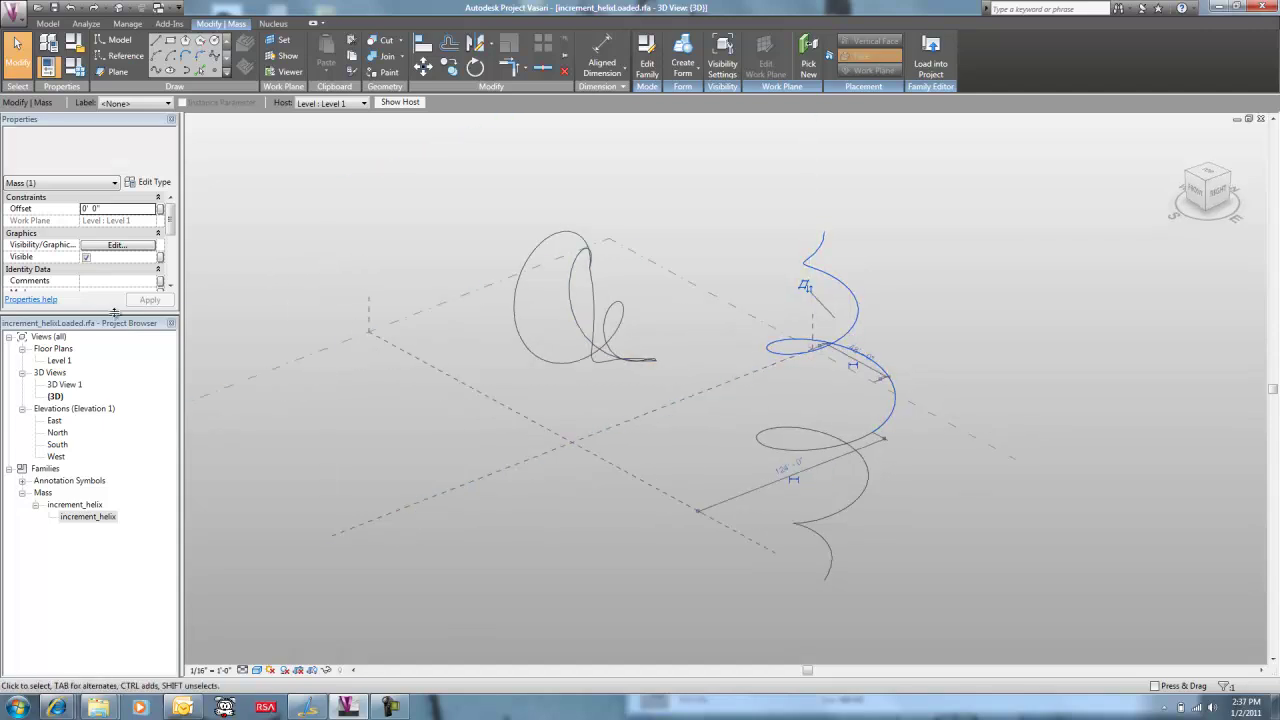
pyautogui.moveTo(108, 314); pyautogui.dragTo(112, 484)
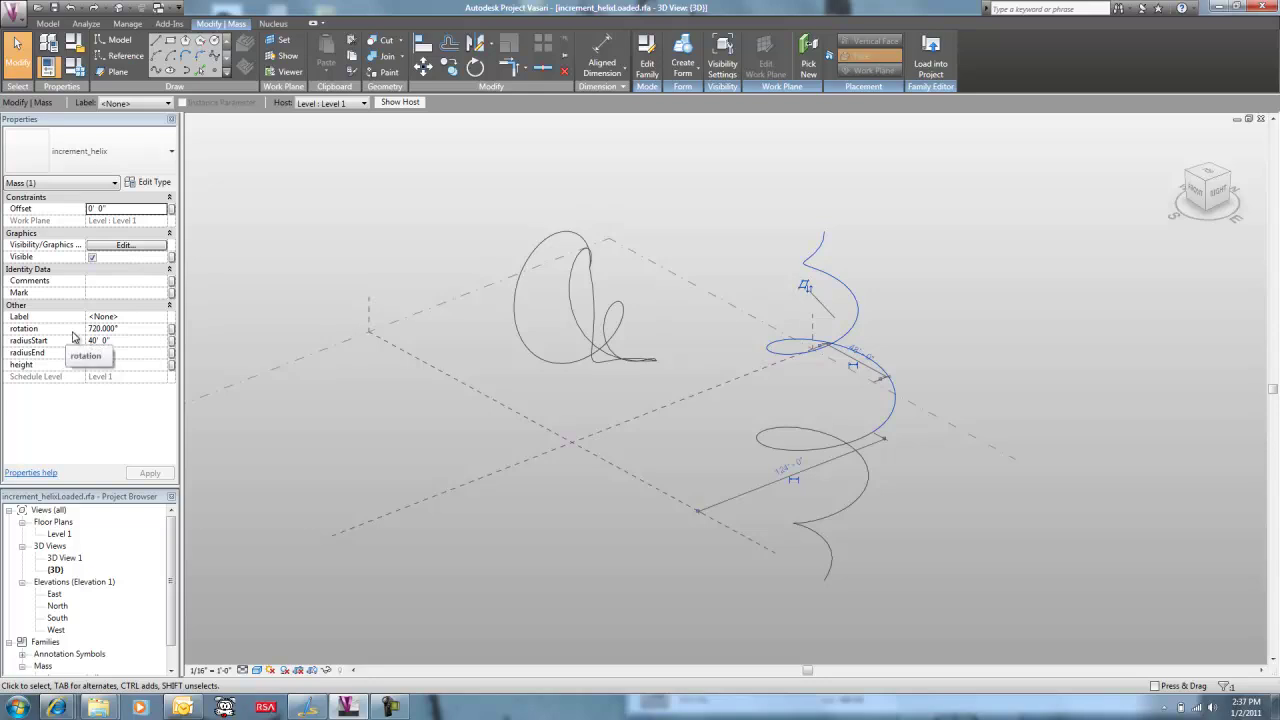
# Place an increment_helix instance left of the curves, then select it and expand its parameters
pyautogui.click(377, 432)
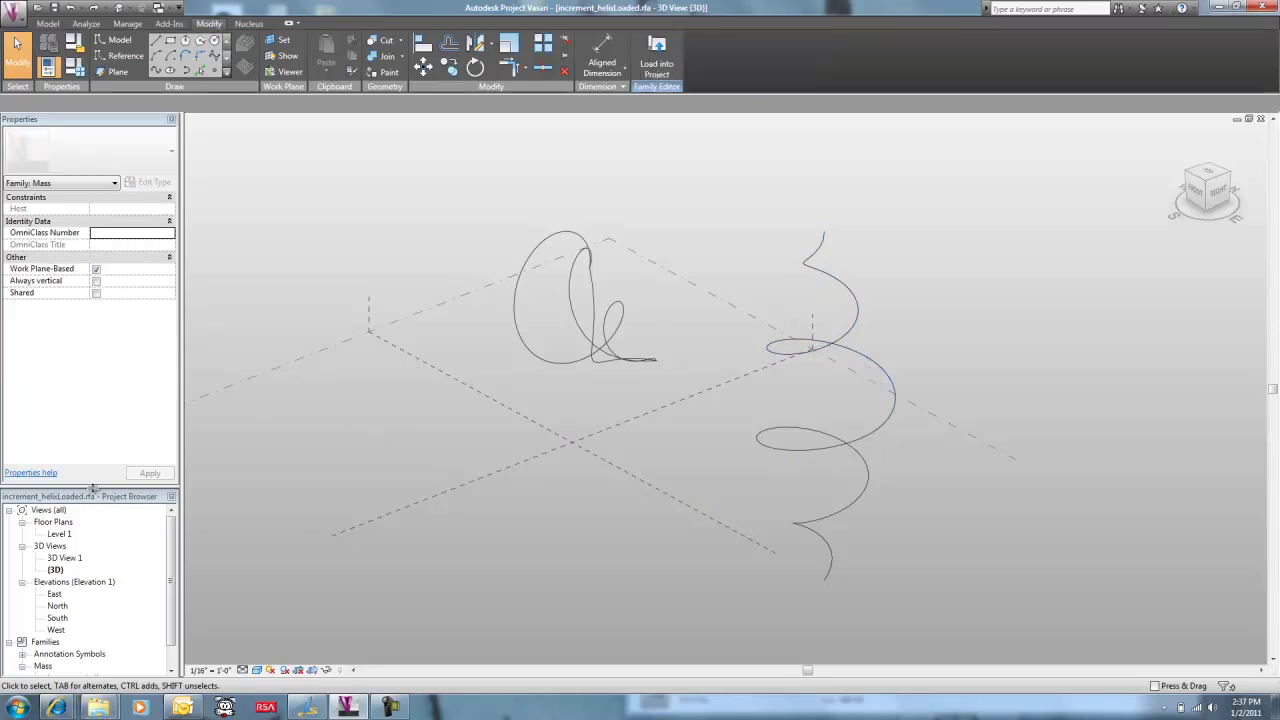
pyautogui.moveTo(93, 488); pyautogui.dragTo(97, 348)
pyautogui.click(87, 547)
pyautogui.moveTo(87, 547); pyautogui.dragTo(330, 498)
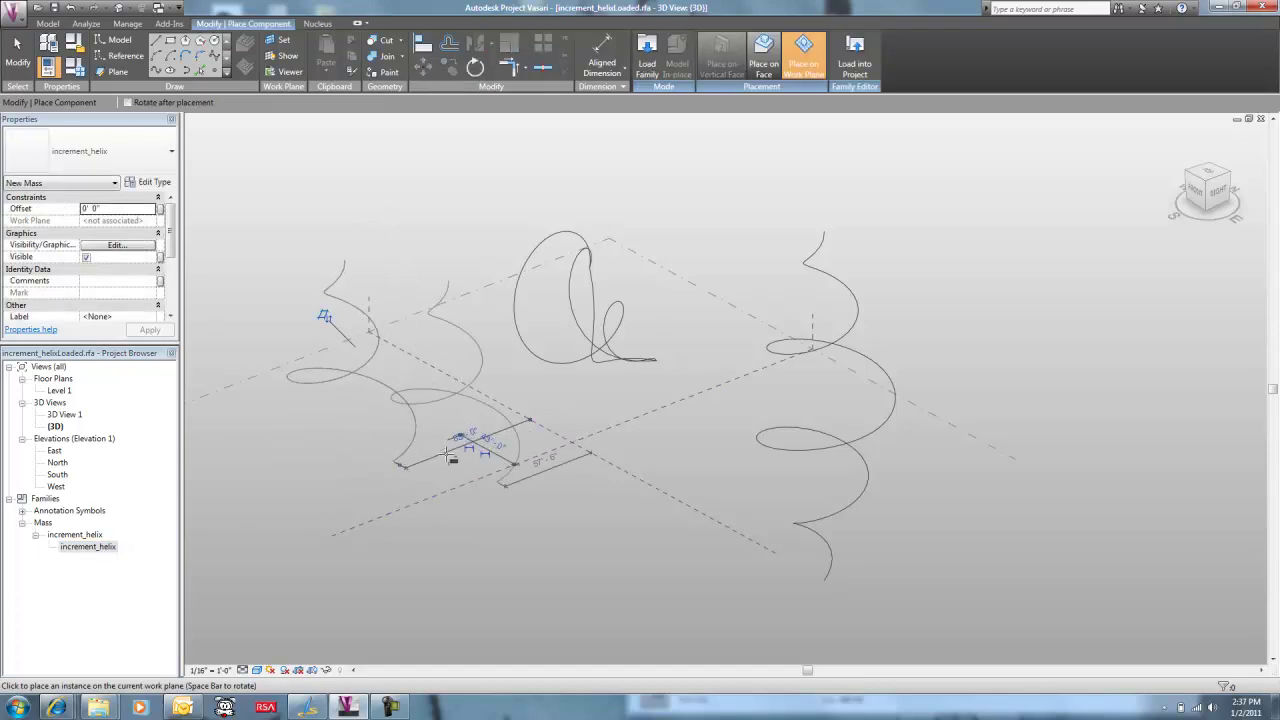
pyautogui.press('Escape')
pyautogui.click(414, 441)
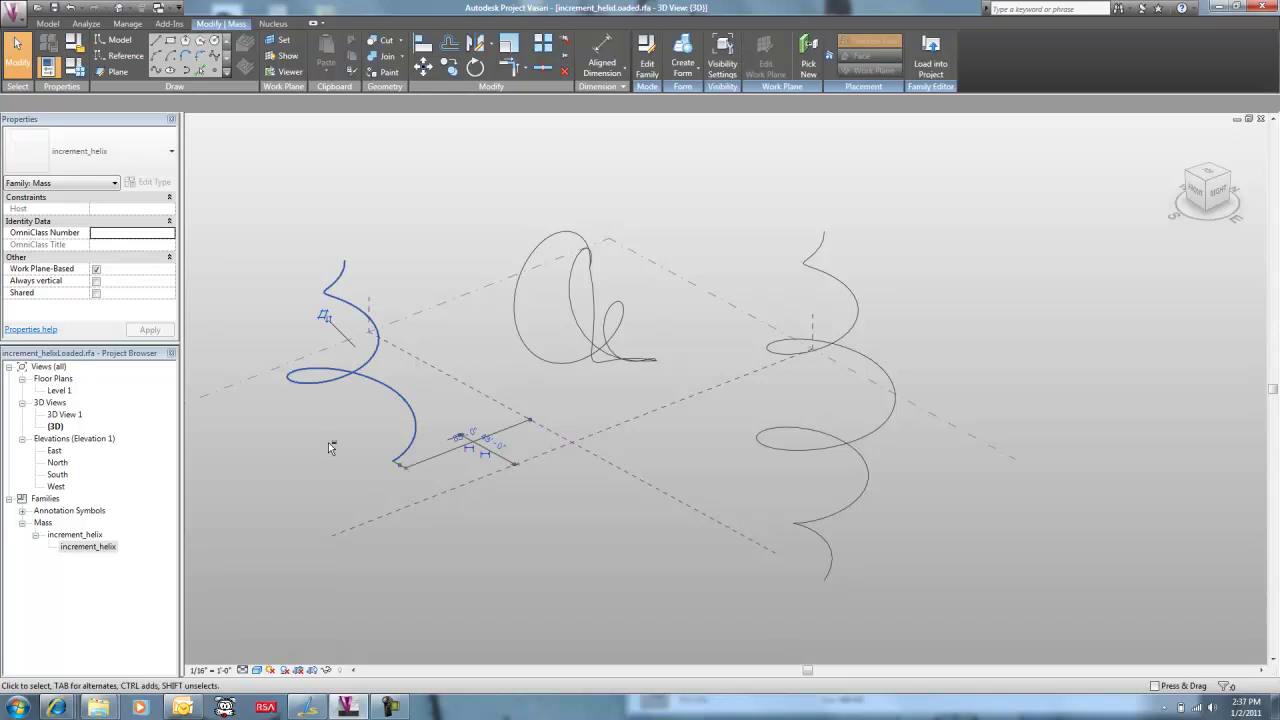
pyautogui.moveTo(123, 345); pyautogui.dragTo(123, 516)
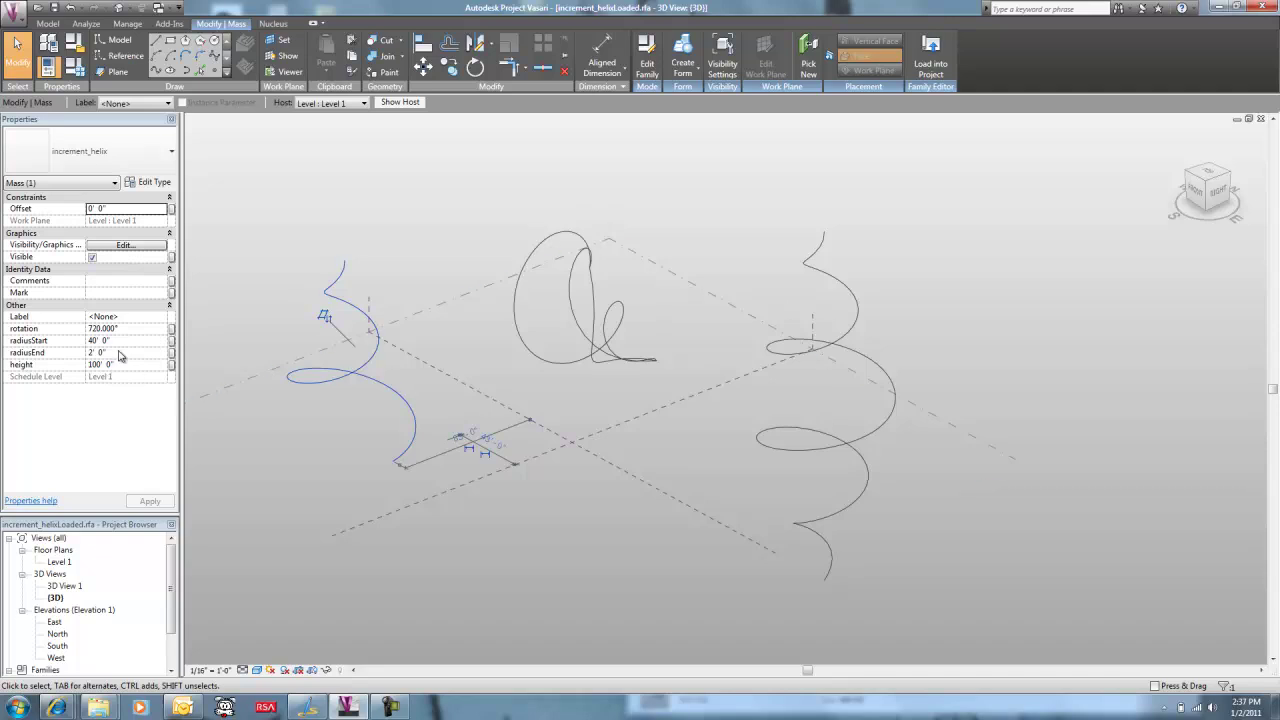
# Set the new helix's radiusEnd to 40', then check the constant-radius coil in 3D
pyautogui.click(121, 341)
pyautogui.click(117, 353)
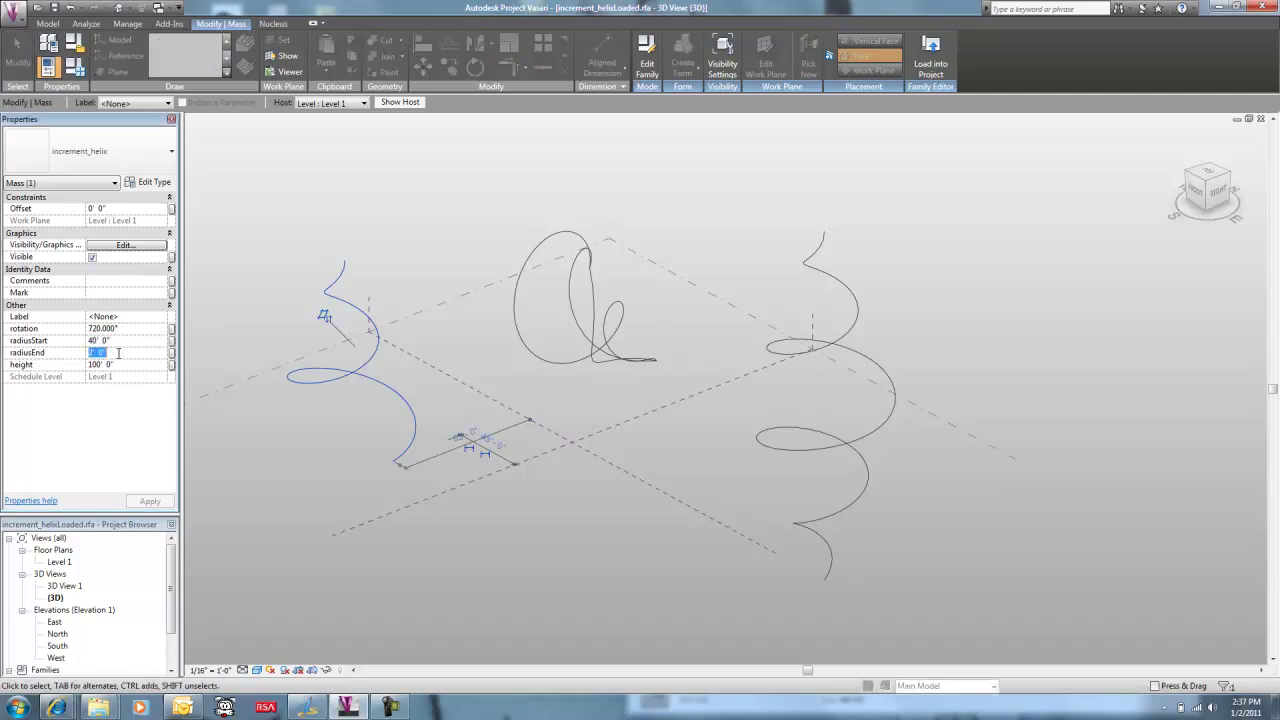
pyautogui.write('40')
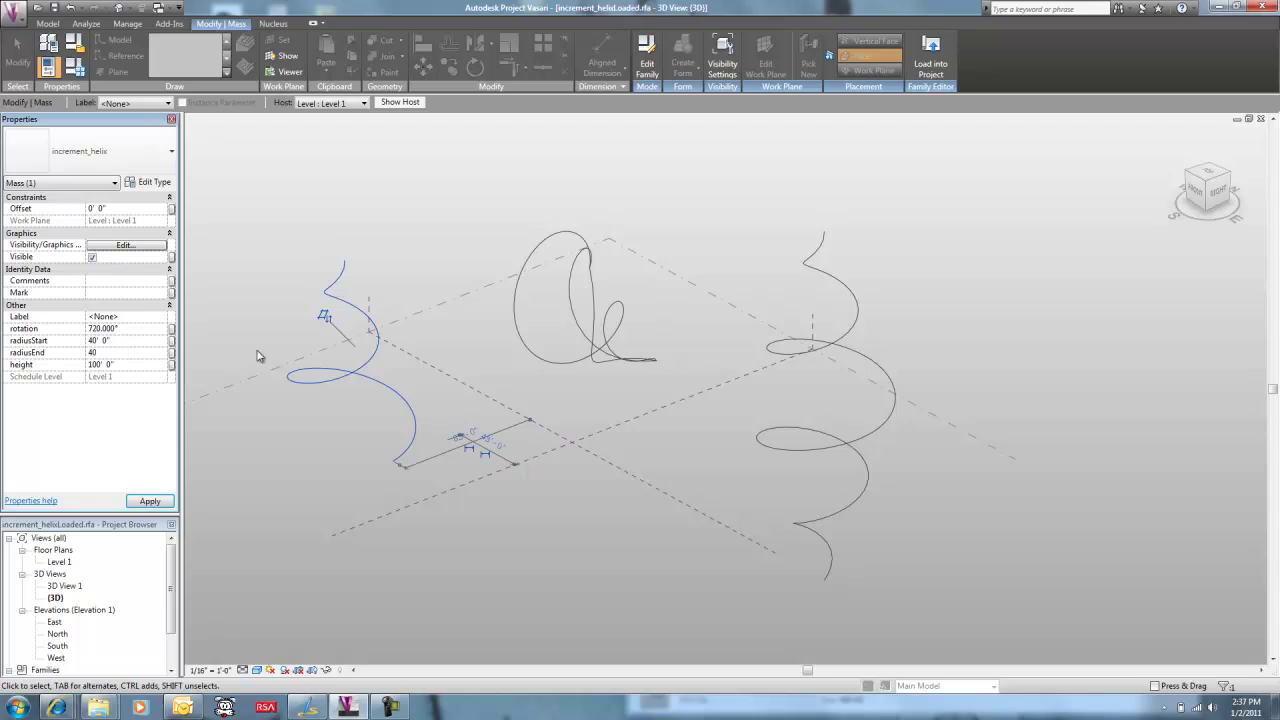
pyautogui.press('Return')
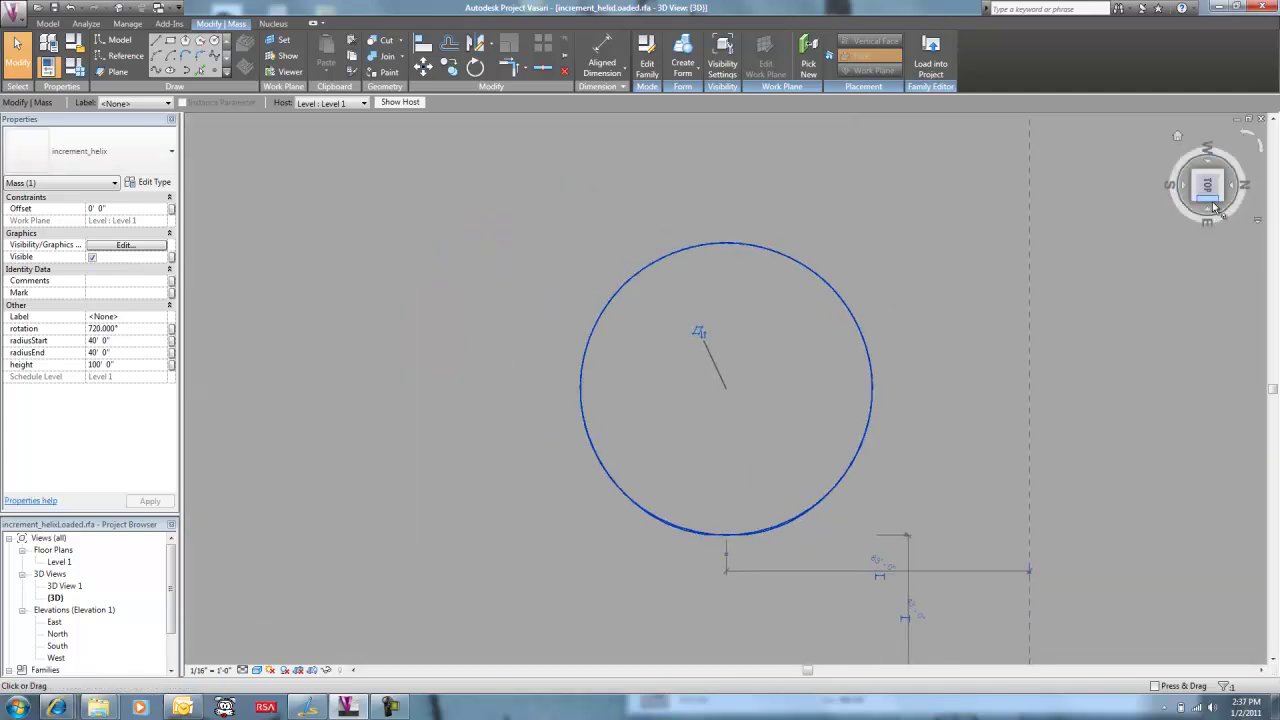
pyautogui.click(1229, 207)
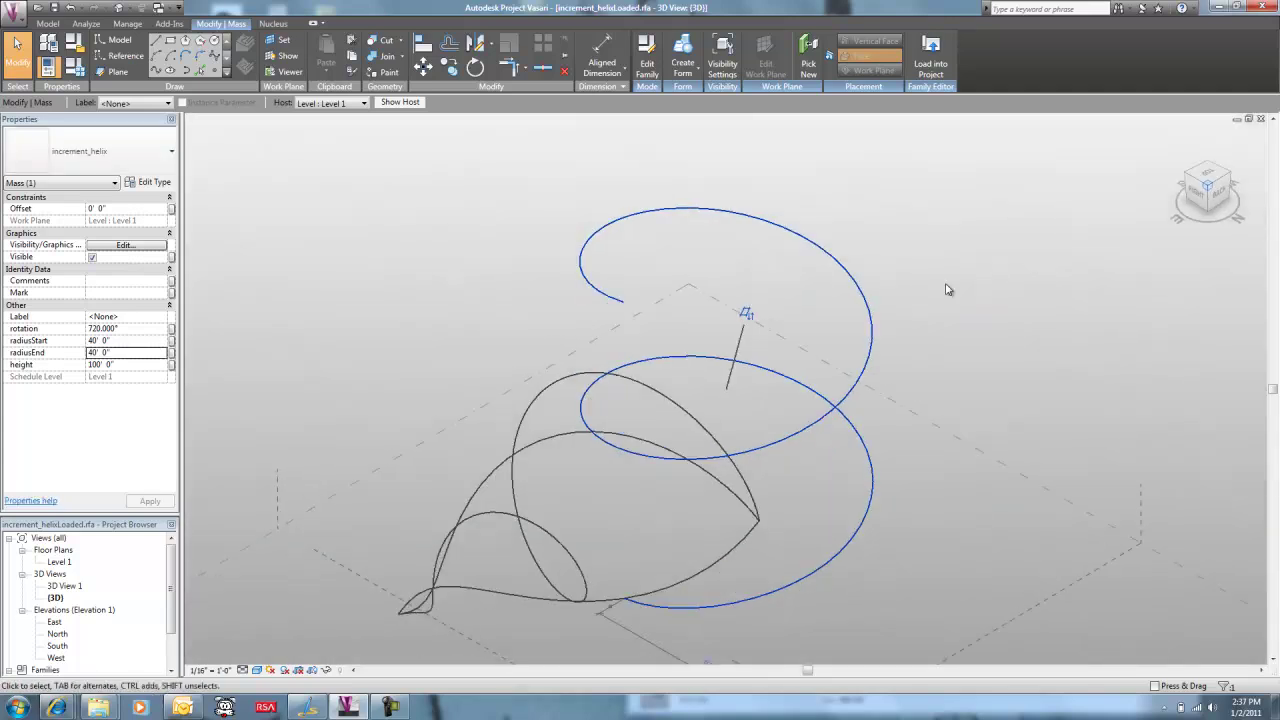
pyautogui.moveTo(744, 450)
pyautogui.keyDown('shift'); pyautogui.mouseDown(button='middle')
pyautogui.moveTo(629, 406)
pyautogui.moveTo(666, 360)
pyautogui.moveTo(808, 508)
pyautogui.moveTo(772, 427)
pyautogui.moveTo(903, 414)
pyautogui.moveTo(814, 451)
pyautogui.moveTo(740, 440)
pyautogui.mouseUp(button='middle'); pyautogui.keyUp('shift')
# Change the new helix's rotation to -720° to reverse its winding
pyautogui.press('Return')
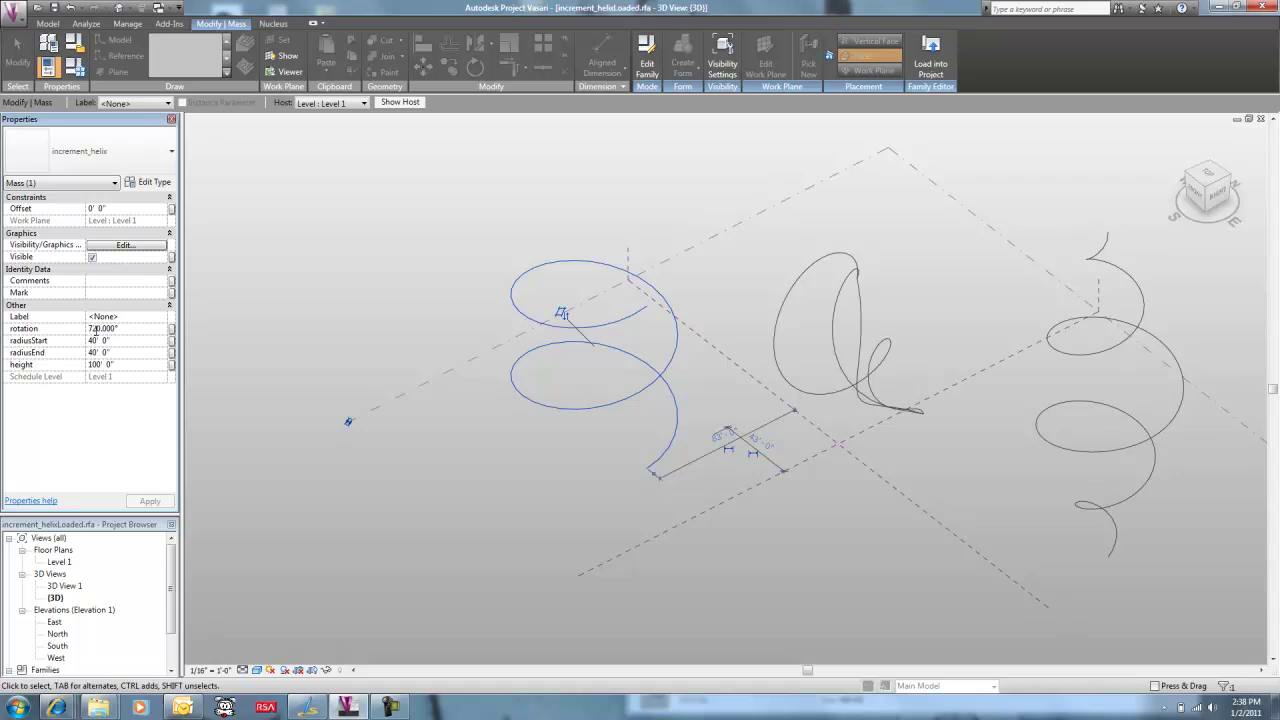
pyautogui.click(91, 328)
pyautogui.write('-')
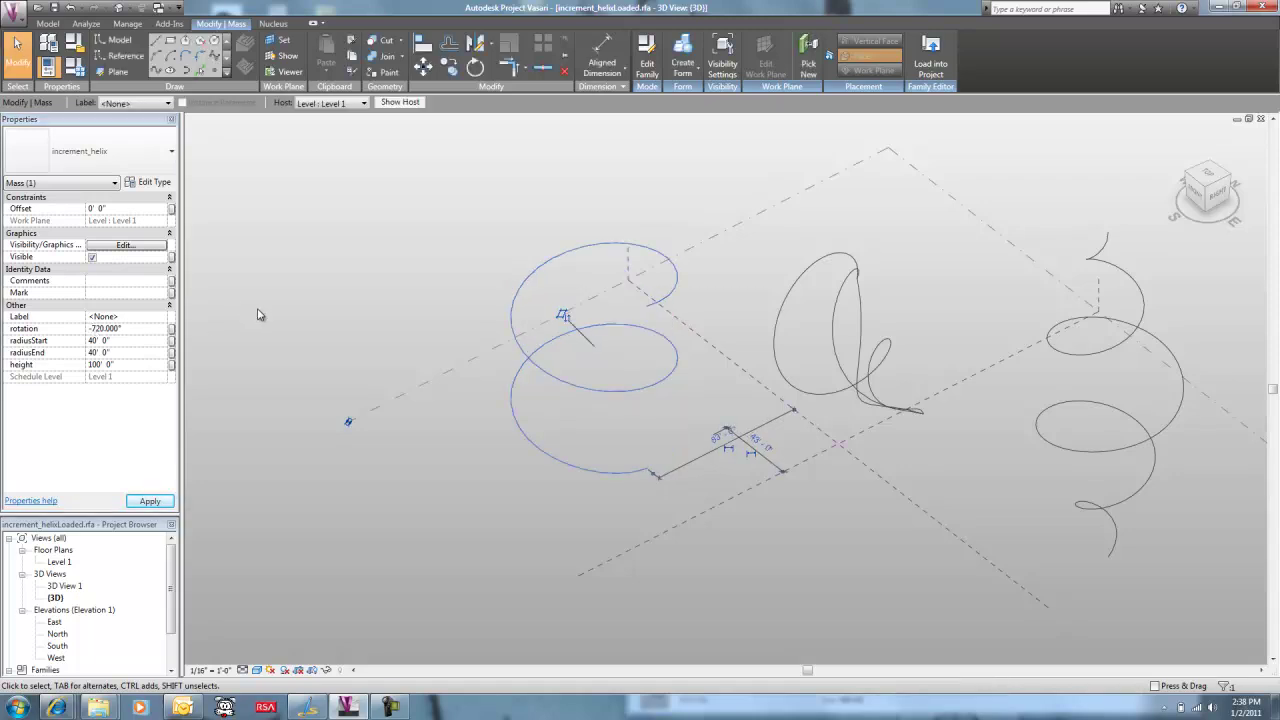
# Compare the three helices and select the tapering right helix
pyautogui.keyDown('shift'); pyautogui.moveTo(371, 337); pyautogui.dragTo(338, 268, button='middle'); pyautogui.keyUp('shift')
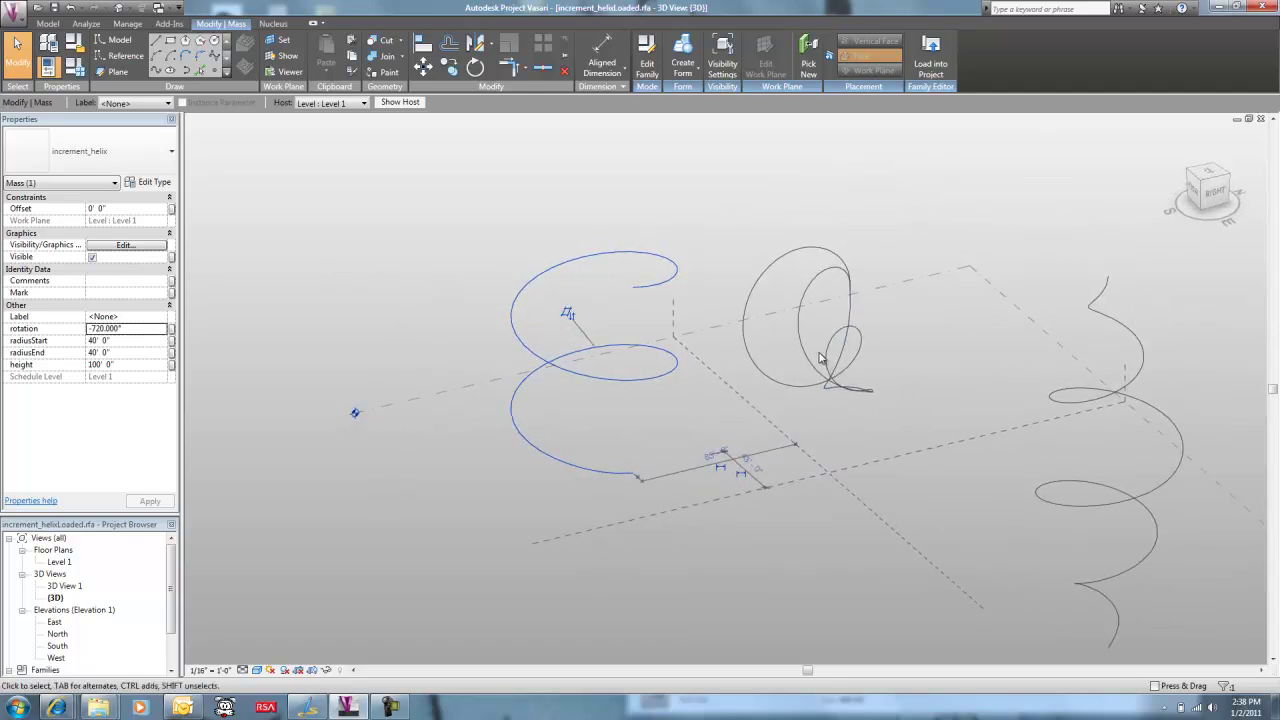
pyautogui.click(772, 365)
pyautogui.keyDown('shift'); pyautogui.moveTo(729, 391); pyautogui.dragTo(840, 395, button='middle'); pyautogui.keyUp('shift')
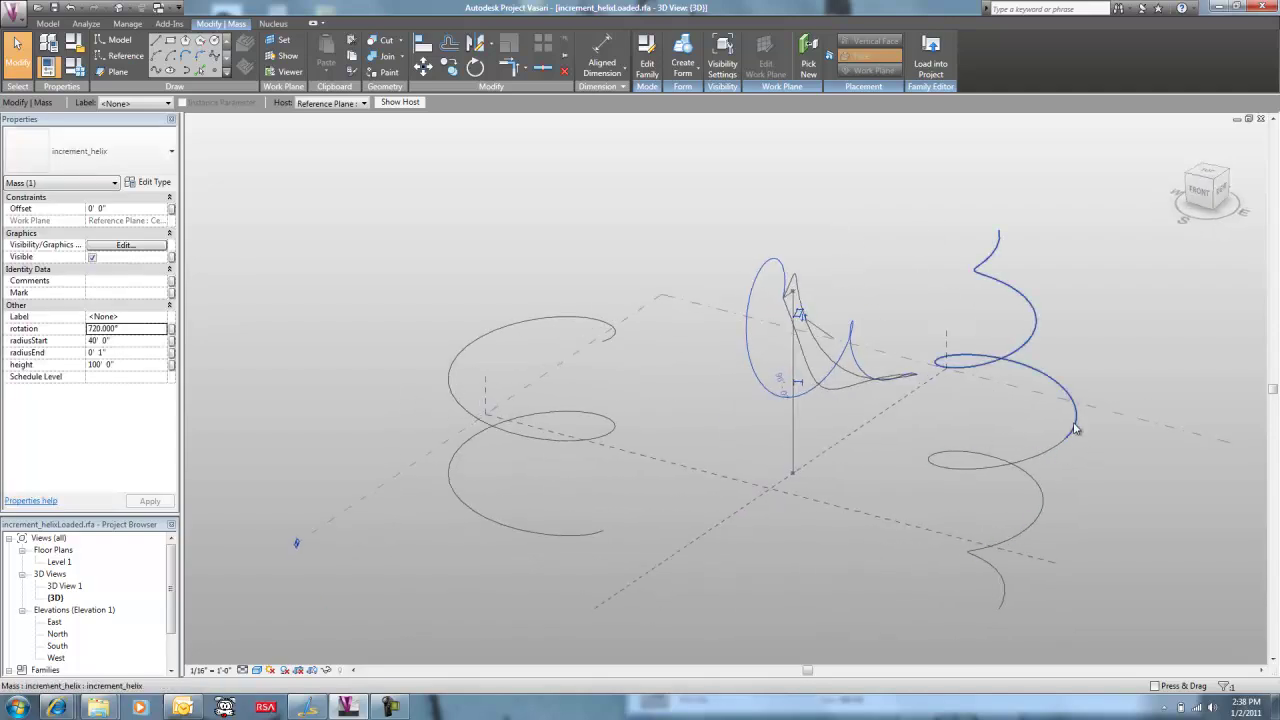
pyautogui.click(1090, 421)
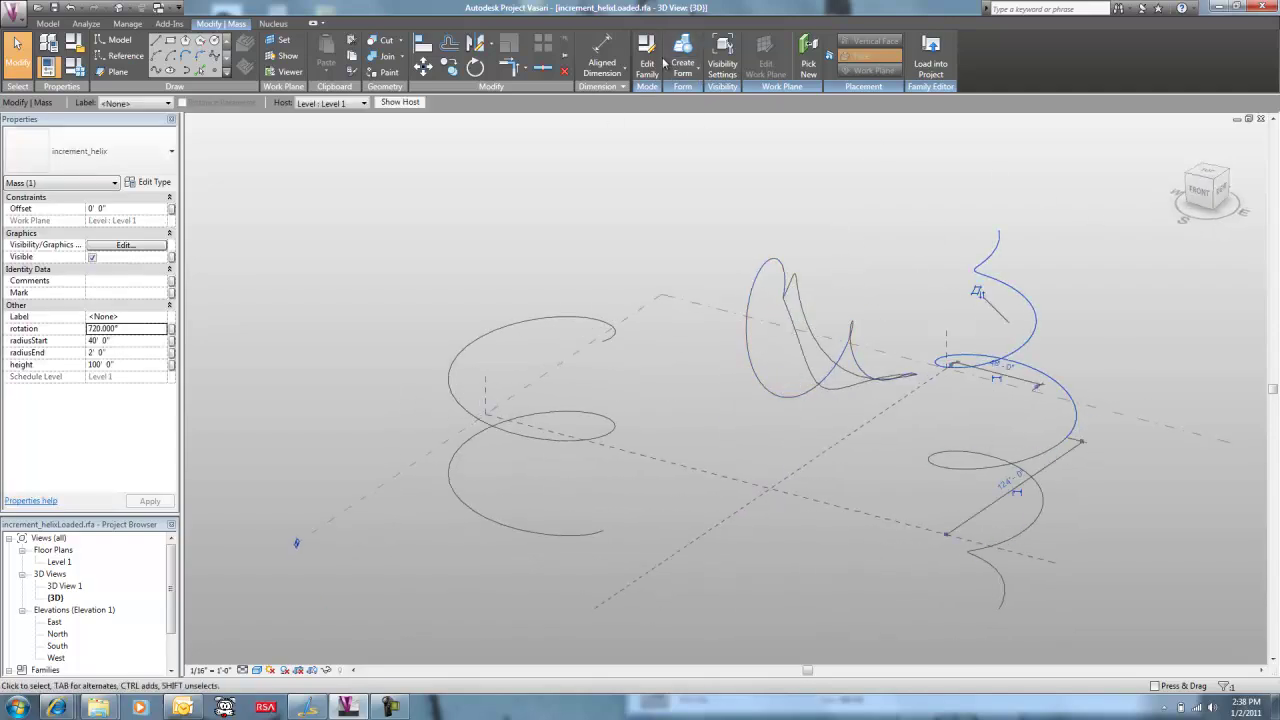
pyautogui.click(650, 58)
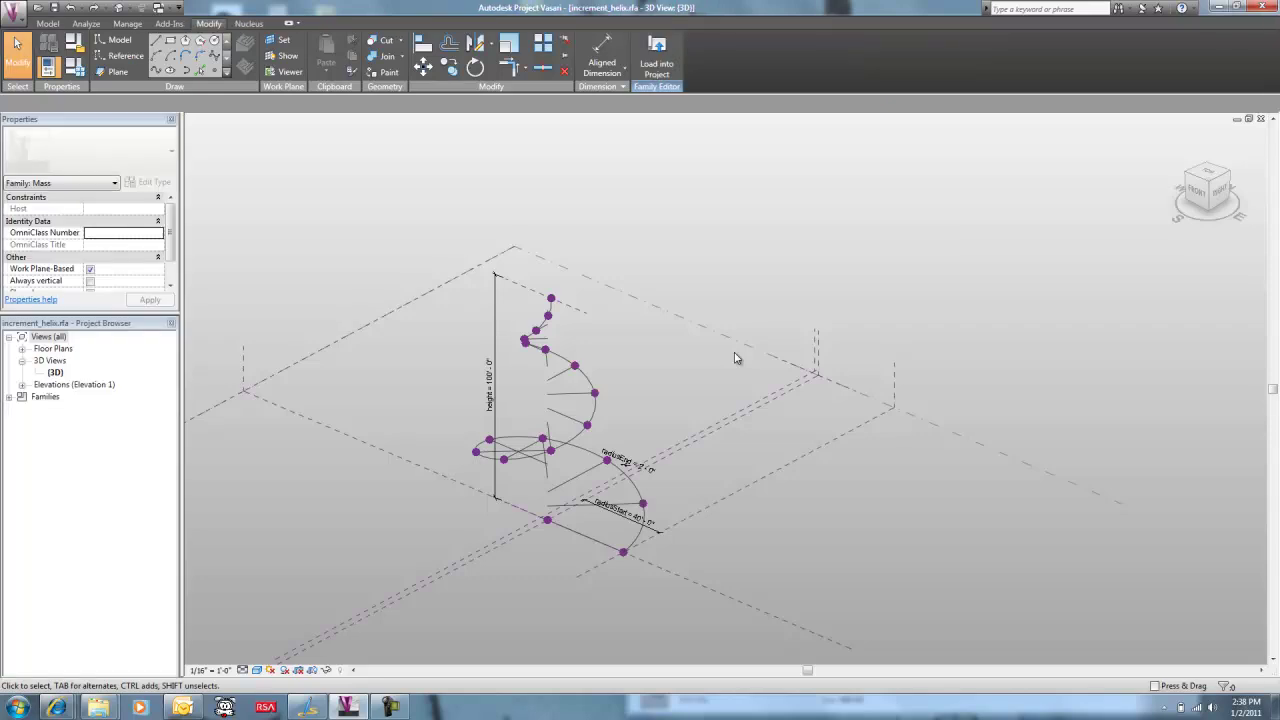
pyautogui.scroll(5, 528, 439)
pyautogui.scroll(-2, 610, 478)
pyautogui.moveTo(610, 478); pyautogui.dragTo(614, 376, button='middle')
pyautogui.click(627, 399)
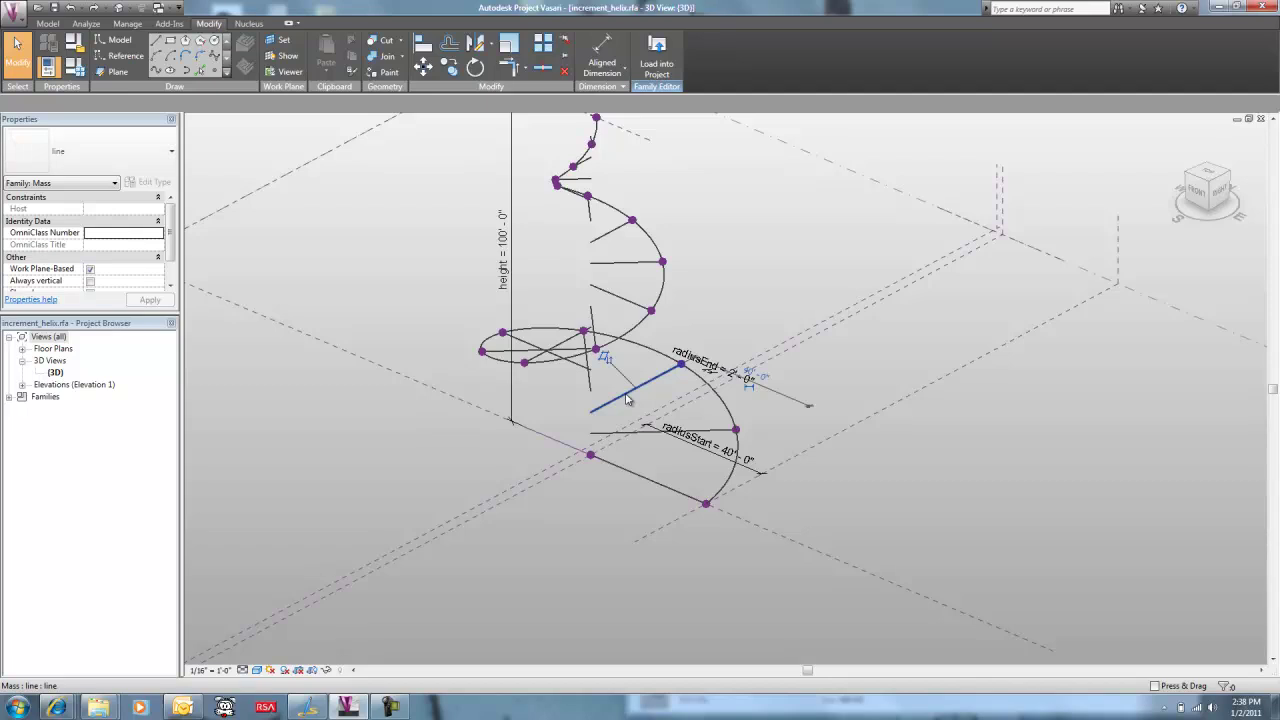
pyautogui.click(627, 399)
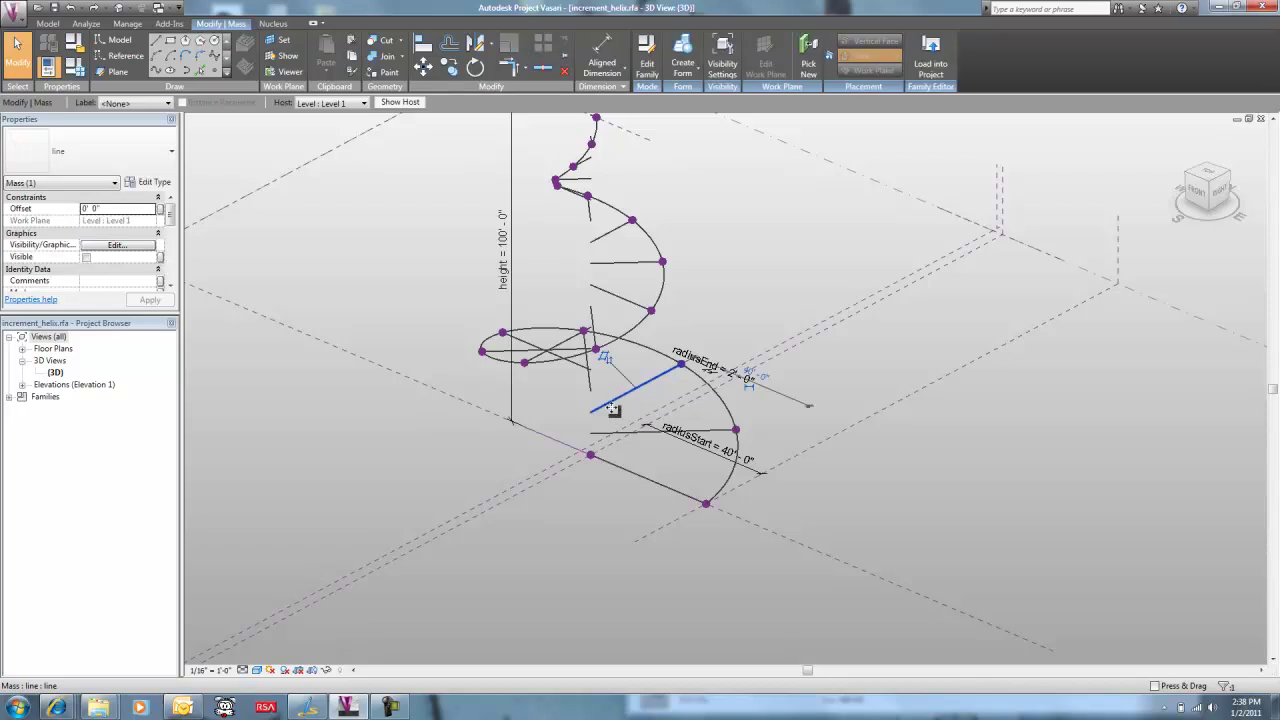
pyautogui.click(643, 477)
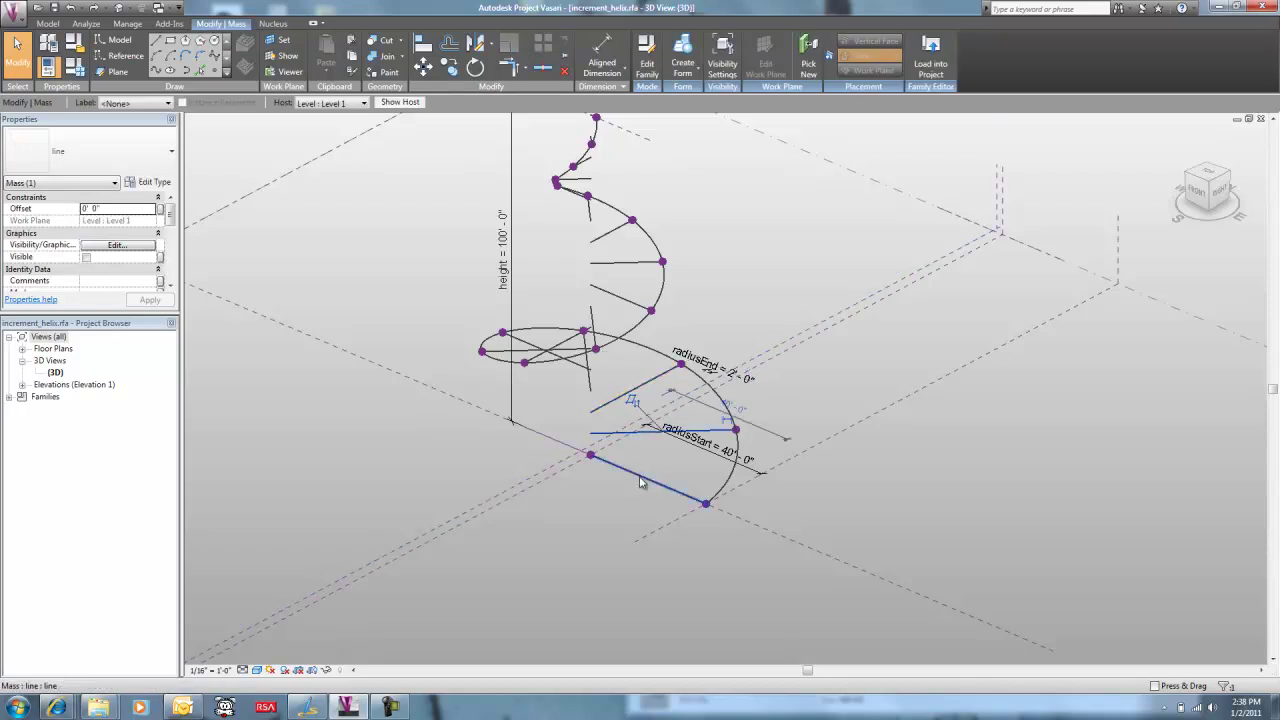
pyautogui.click(621, 299)
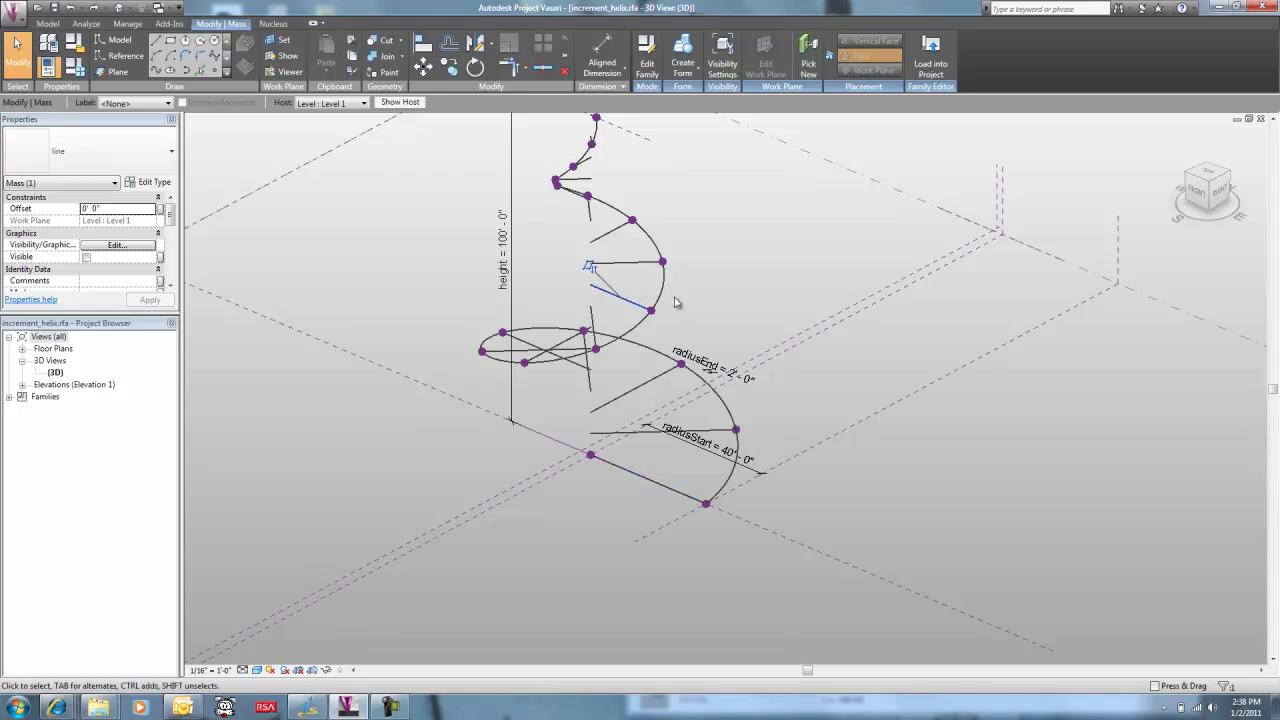
pyautogui.scroll(-3, 700, 311)
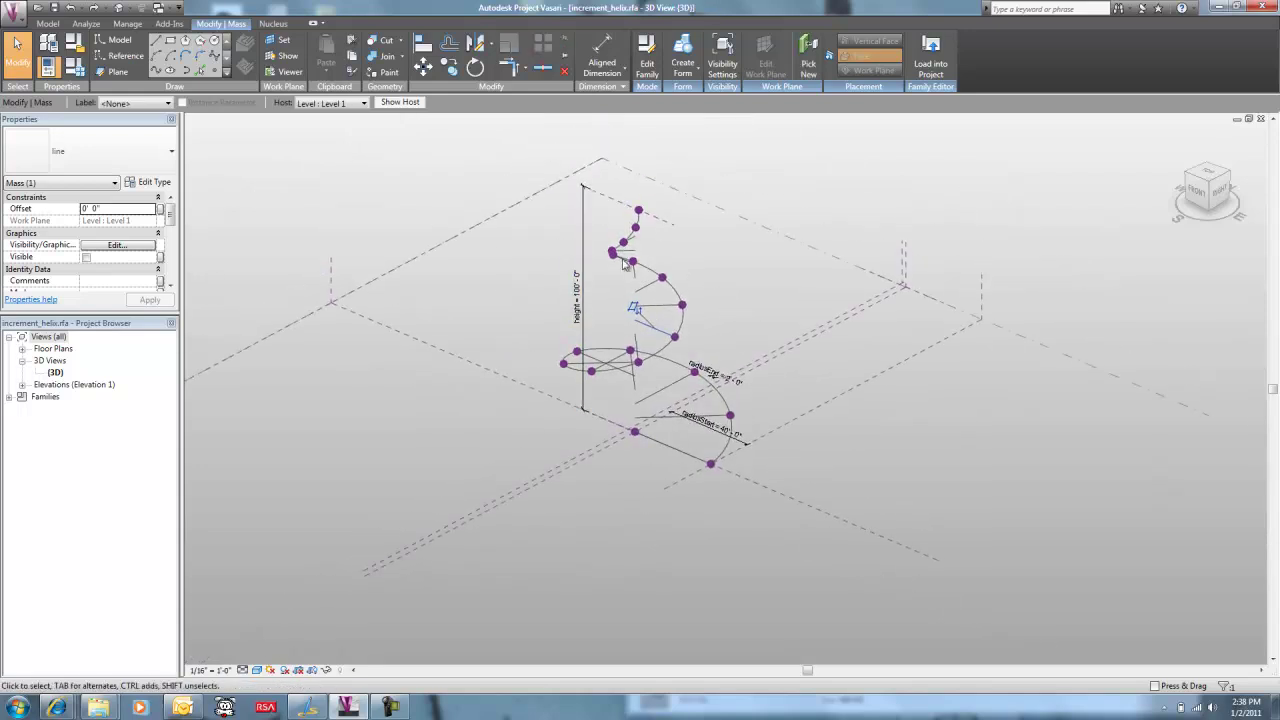
pyautogui.rightClick(662, 332)
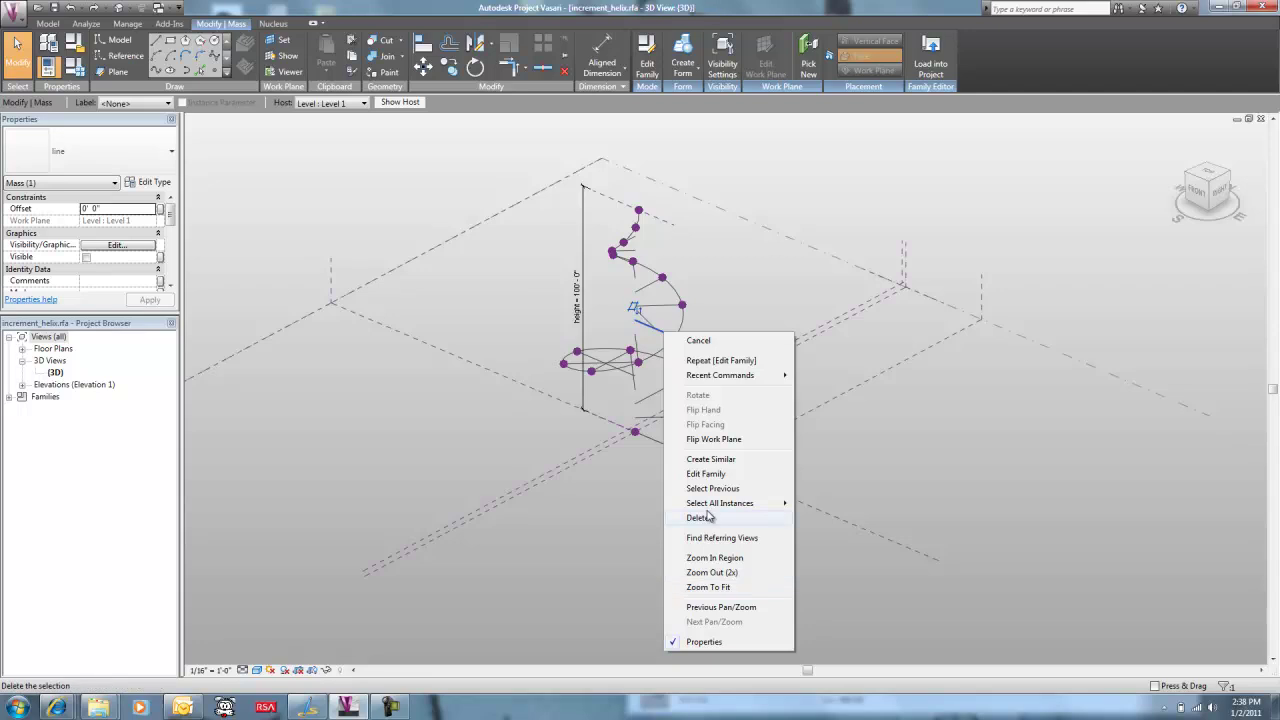
pyautogui.moveTo(731, 506)
pyautogui.click(826, 525)
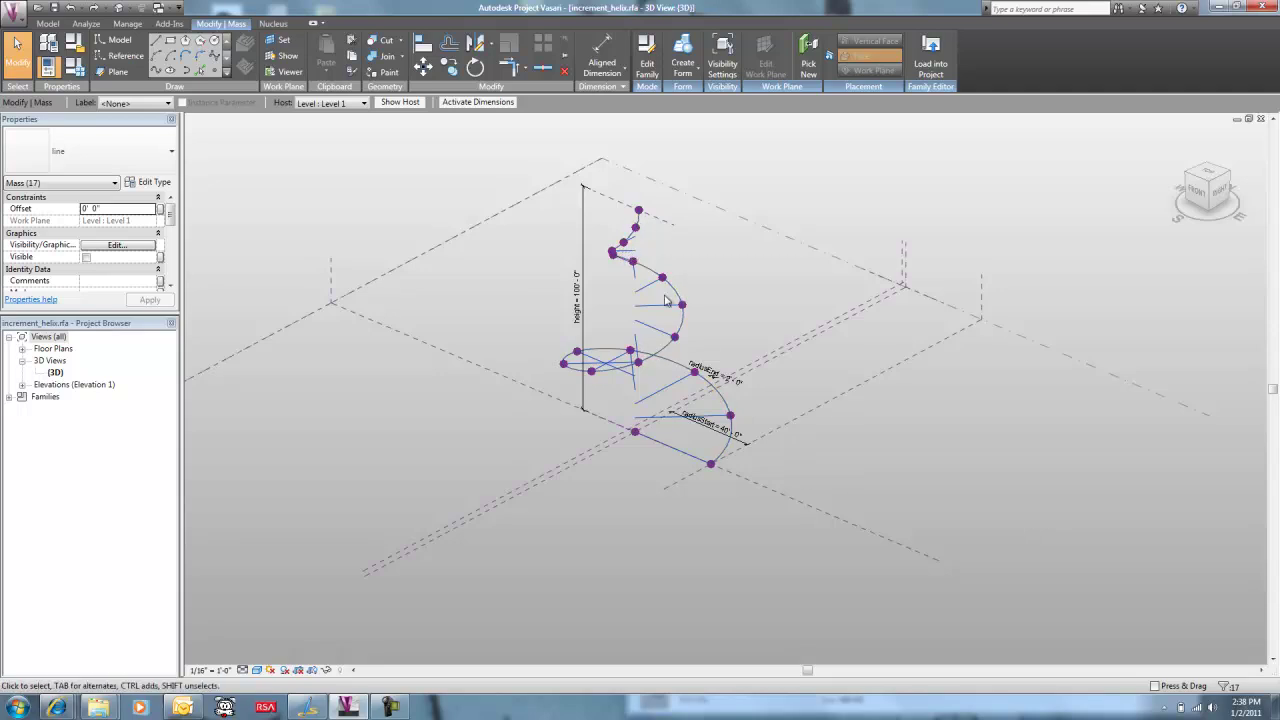
pyautogui.keyDown('shift'); pyautogui.moveTo(519, 396); pyautogui.dragTo(560, 346, button='middle'); pyautogui.keyUp('shift')
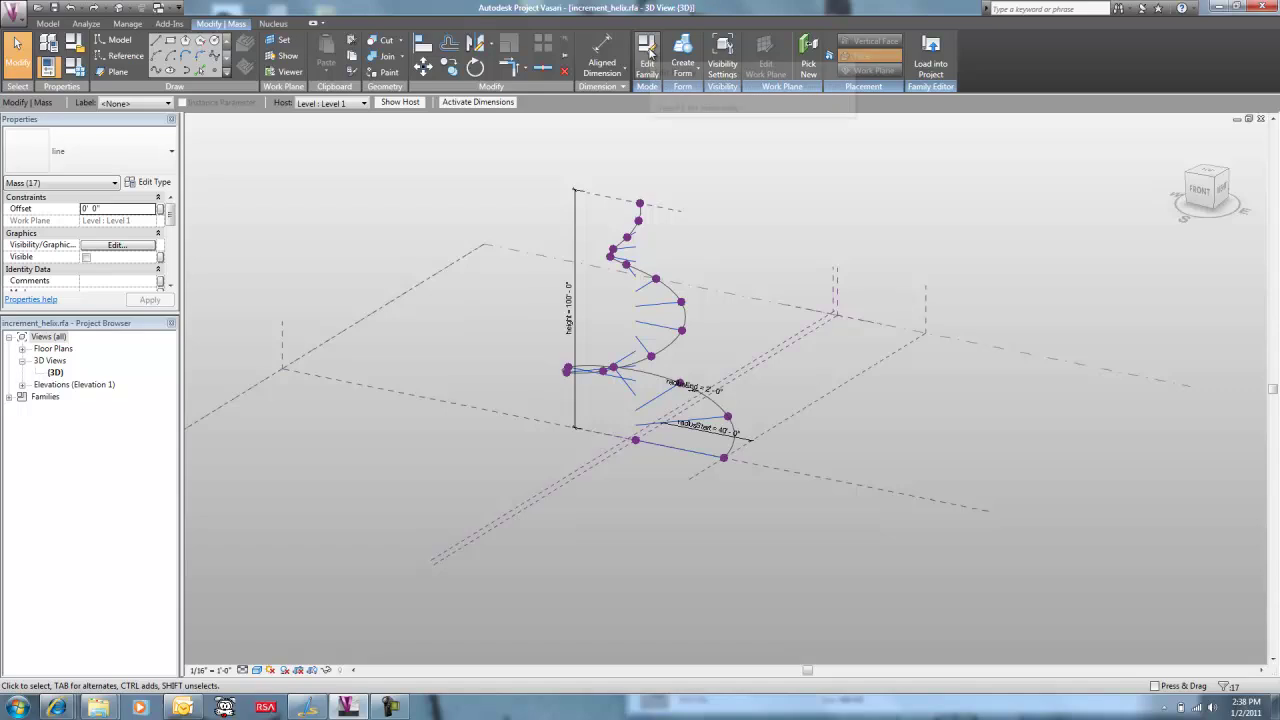
# Open the nested line.rfa family in the family editor and view its single line
pyautogui.click(648, 58)
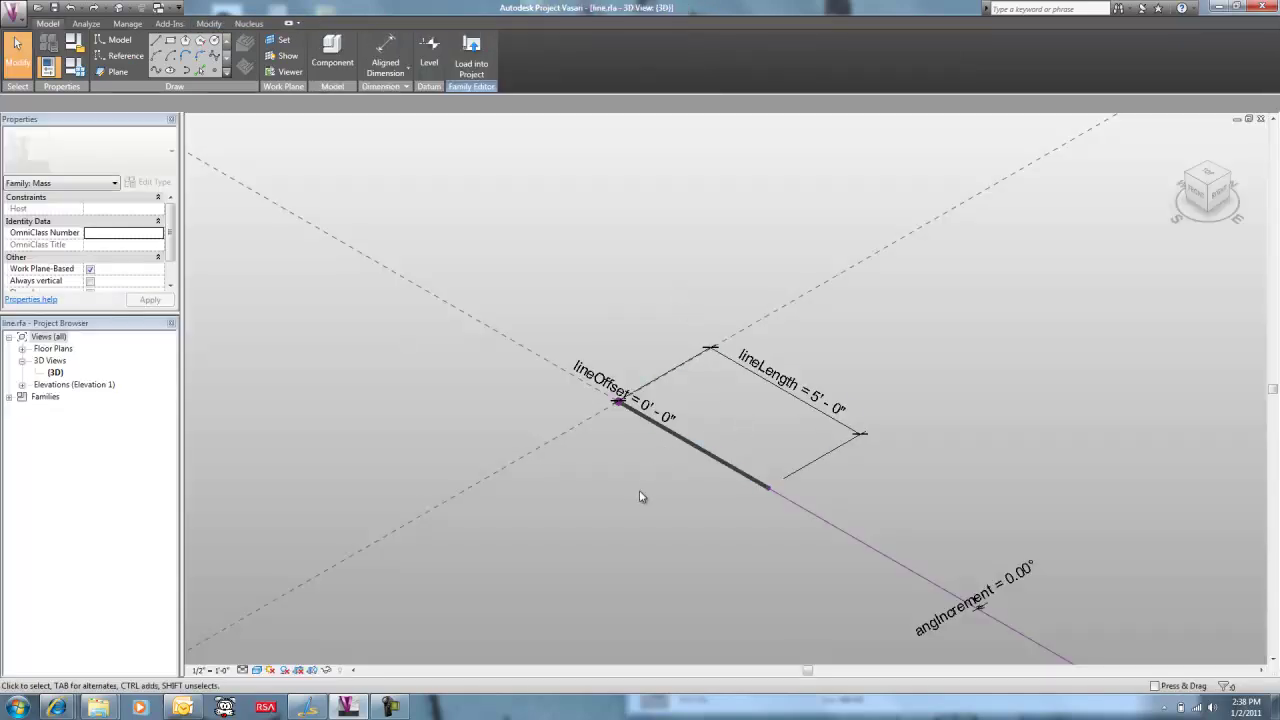
pyautogui.scroll(3, 686, 490)
pyautogui.scroll(-3, 685, 499)
pyautogui.keyDown('shift'); pyautogui.moveTo(700, 517); pyautogui.dragTo(666, 534, button='middle'); pyautogui.keyUp('shift')
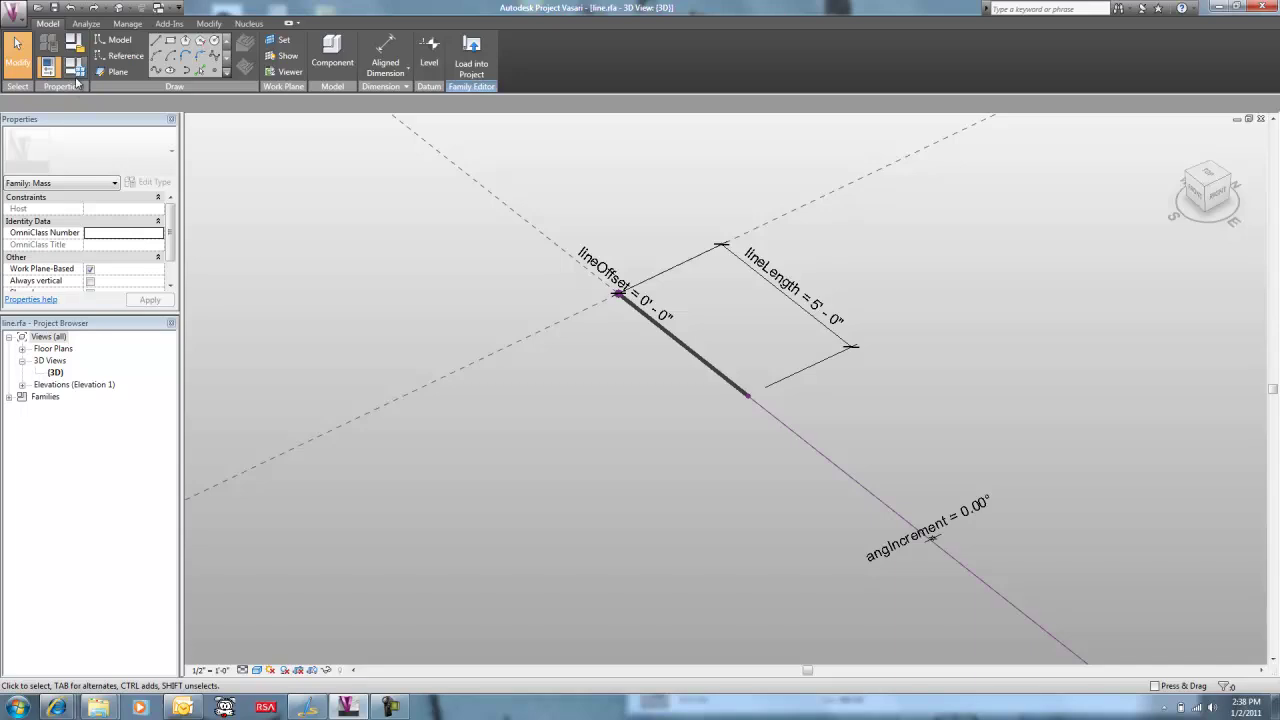
# Open line.rfa's Family Types beside the line to read the angIncrement and #ofLevels formulas
pyautogui.click(74, 67)
pyautogui.moveTo(447, 282); pyautogui.dragTo(431, 95)
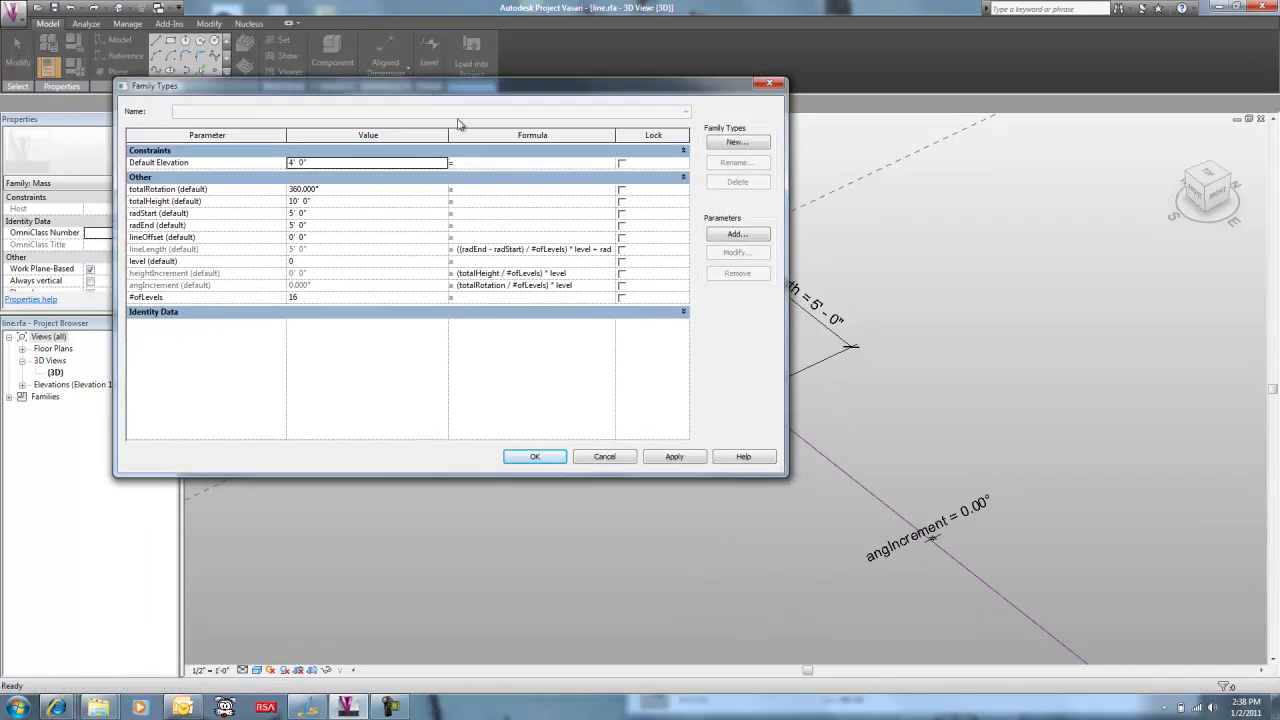
pyautogui.moveTo(780, 470); pyautogui.dragTo(543, 532)
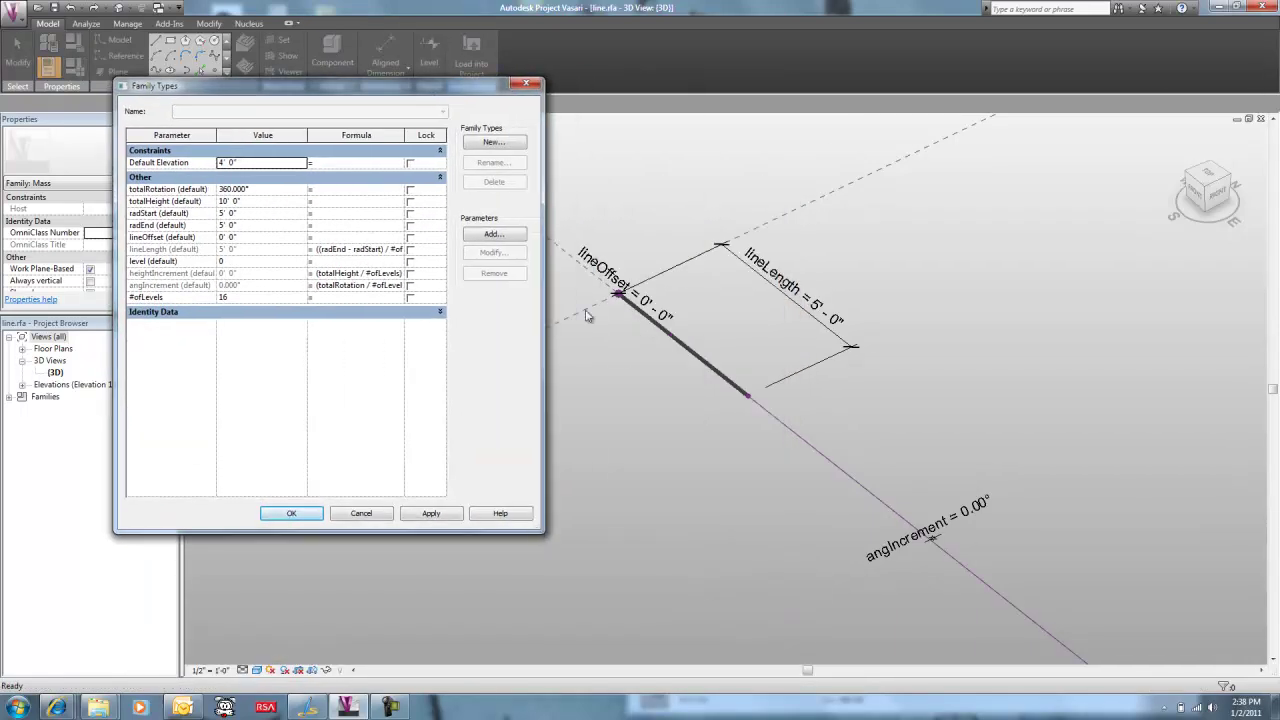
pyautogui.click(241, 261)
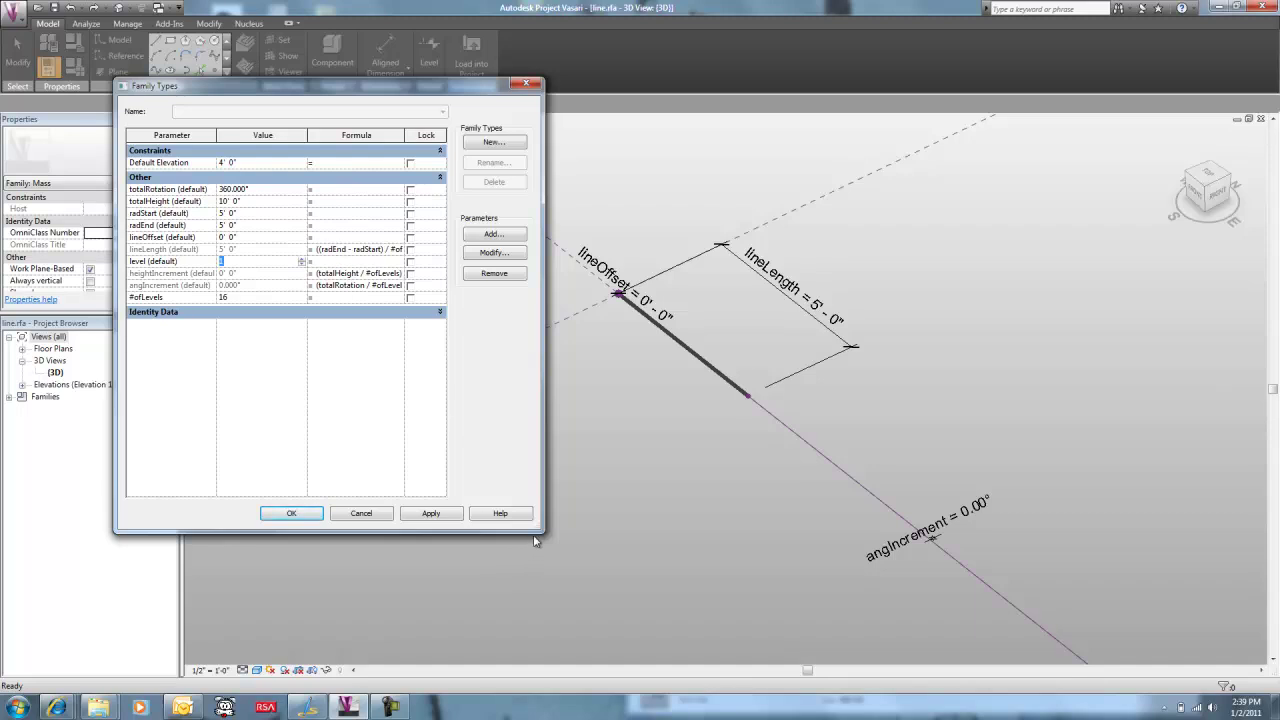
pyautogui.moveTo(540, 535); pyautogui.dragTo(714, 510)
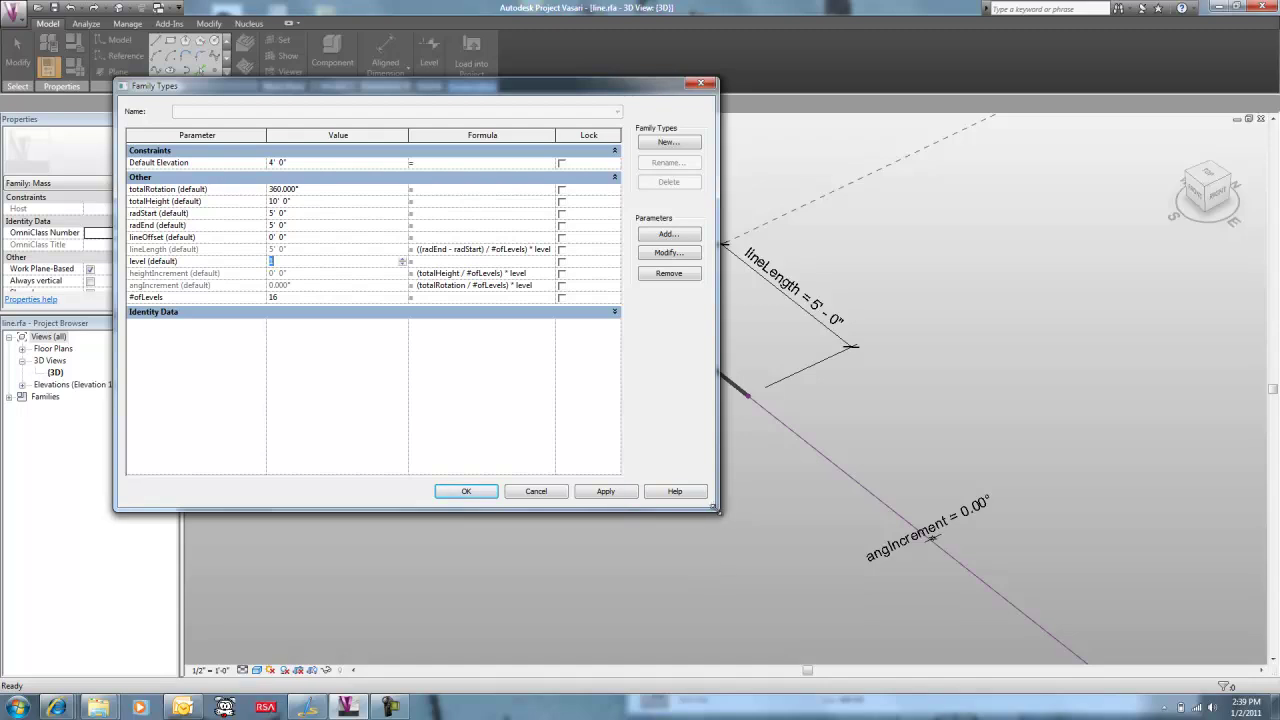
# Try level values 1, 2 and 10 in line.rfa, ending at 10 for a 225° angIncrement
pyautogui.moveTo(716, 509); pyautogui.dragTo(515, 535)
pyautogui.click(425, 522)
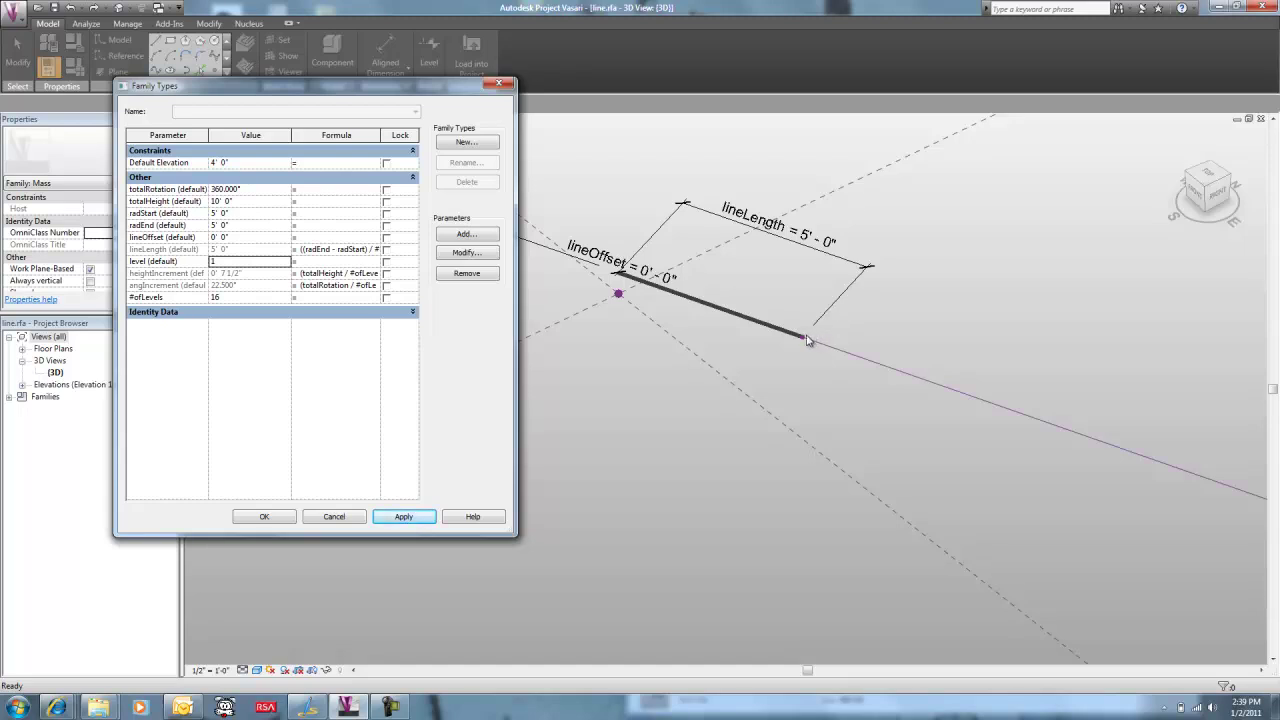
pyautogui.write('2')
pyautogui.click(395, 518)
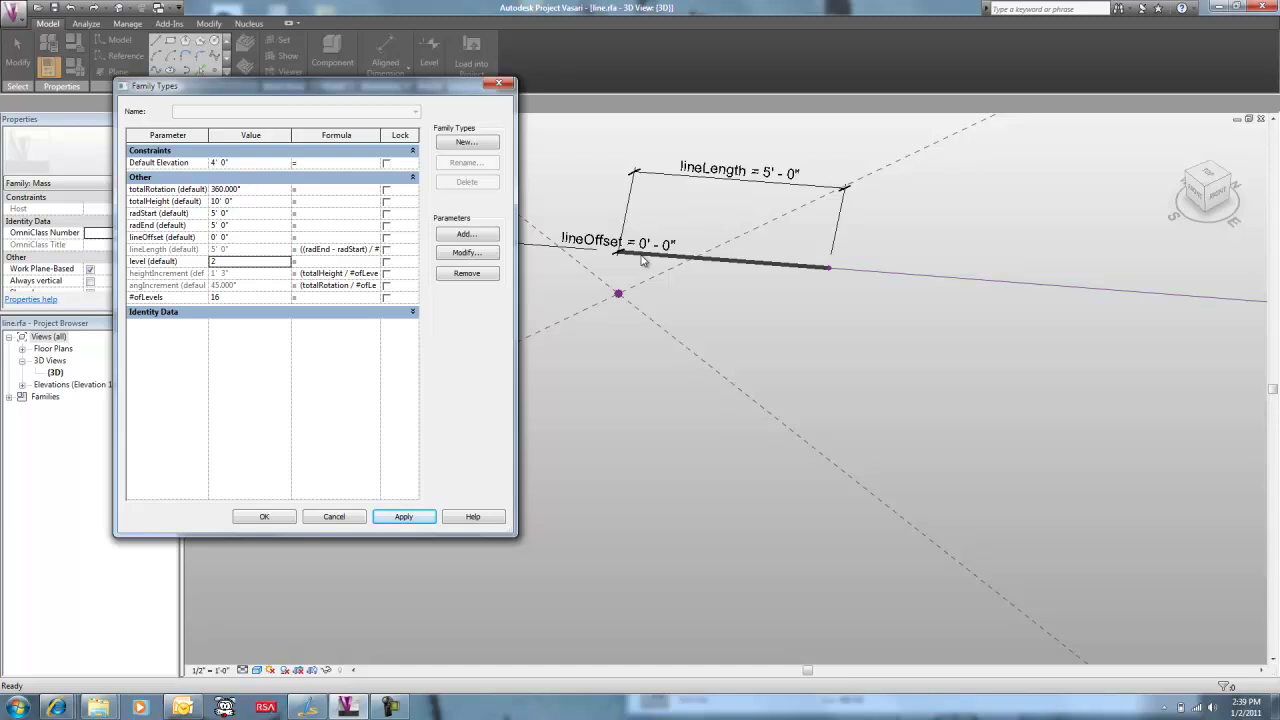
pyautogui.click(236, 262)
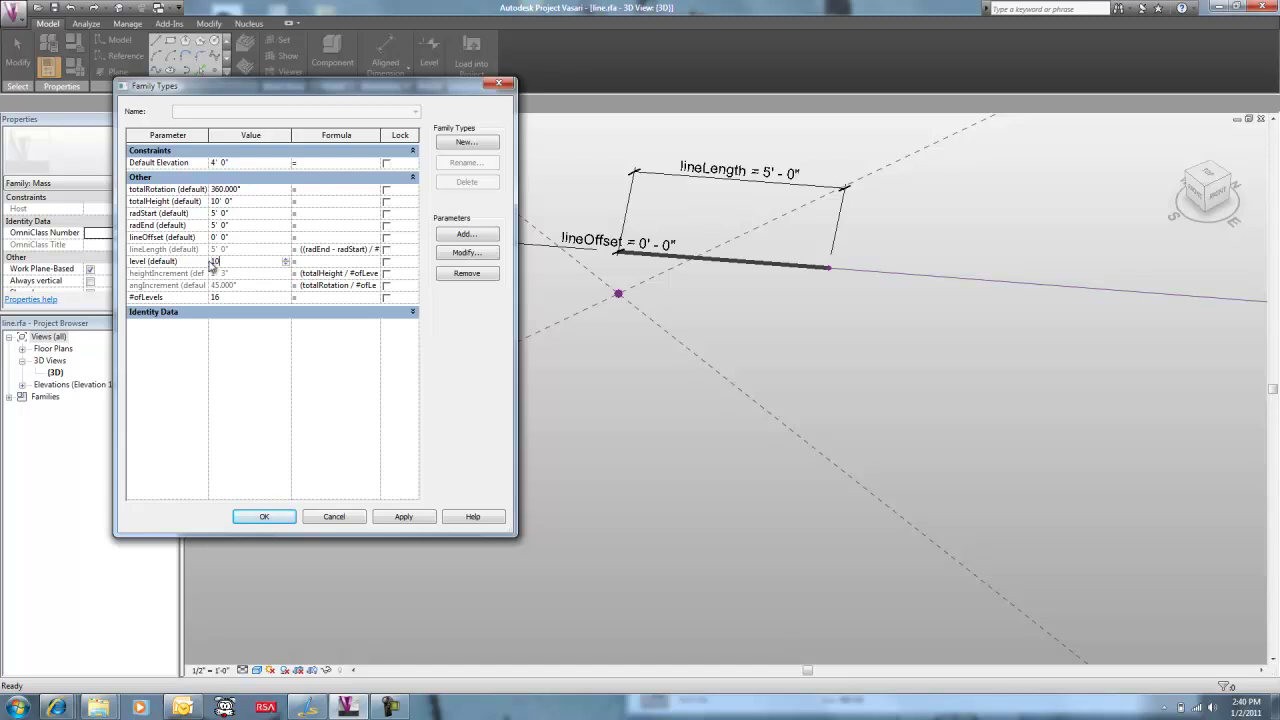
pyautogui.click(245, 298)
pyautogui.click(400, 517)
# Accept the Family Types values and return to the increment_helix.rfa family
pyautogui.click(264, 517)
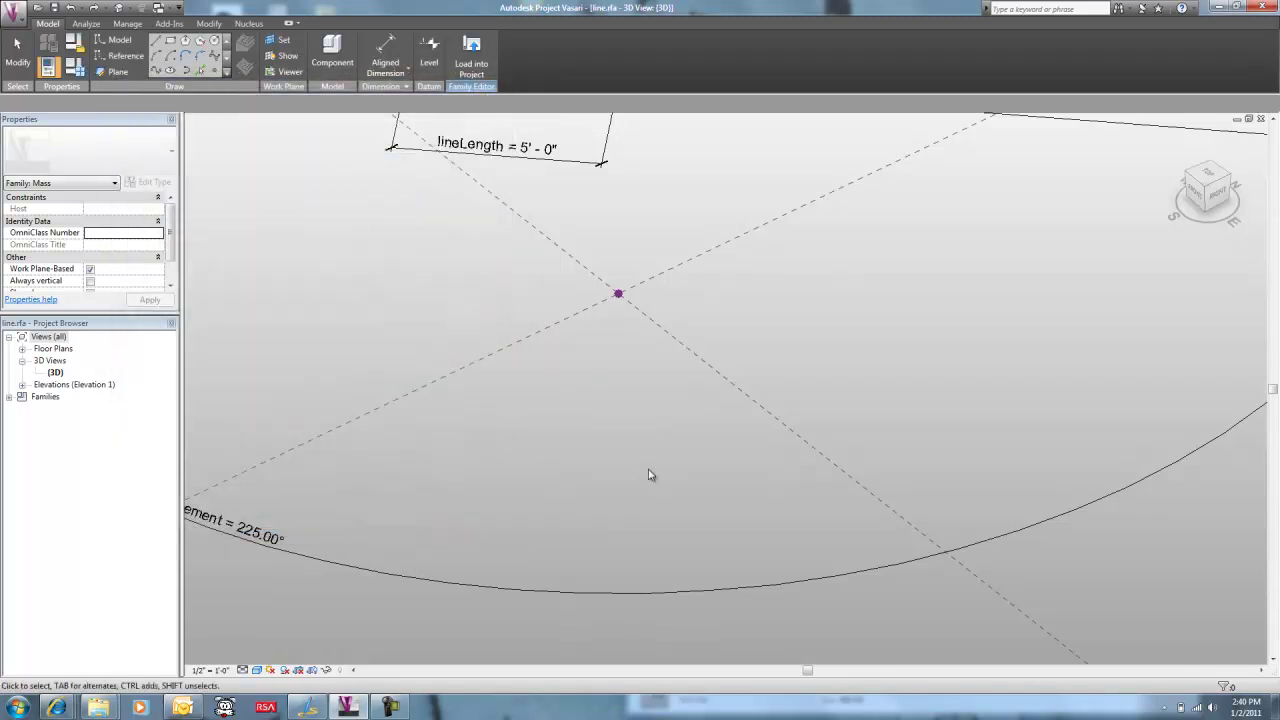
pyautogui.scroll(-3, 650, 470)
pyautogui.scroll(2, 612, 315)
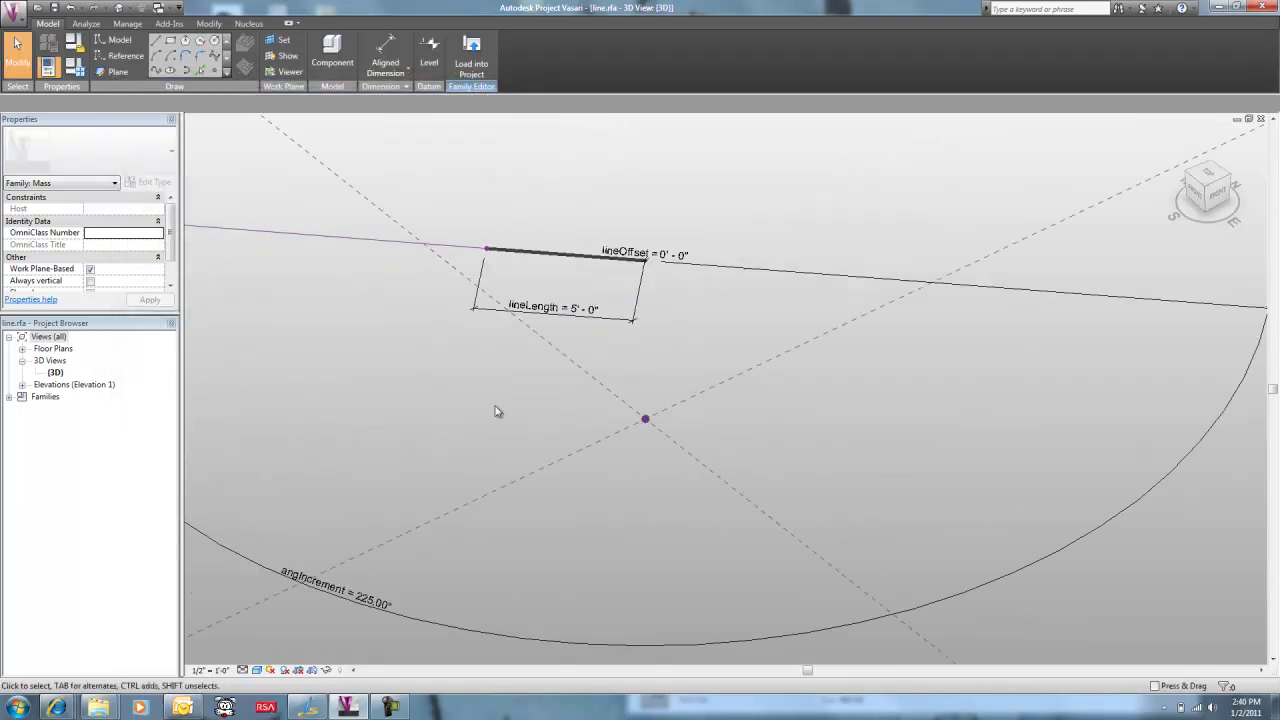
pyautogui.hotkey('ctrl', 'Tab')
# Select a helix line and show its level 9, angIncrement 405° and heightIncrement 56'-3"
pyautogui.click(678, 449)
pyautogui.scroll(6, 841, 323)
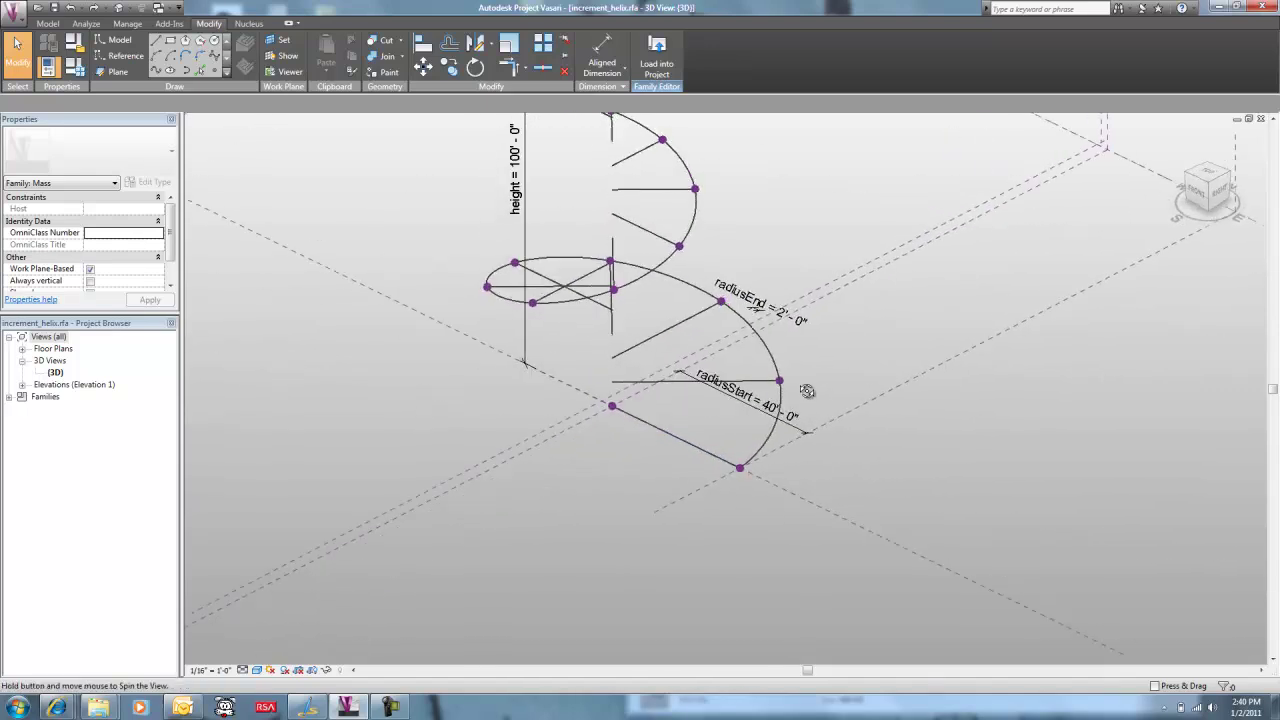
pyautogui.scroll(-1, 851, 400)
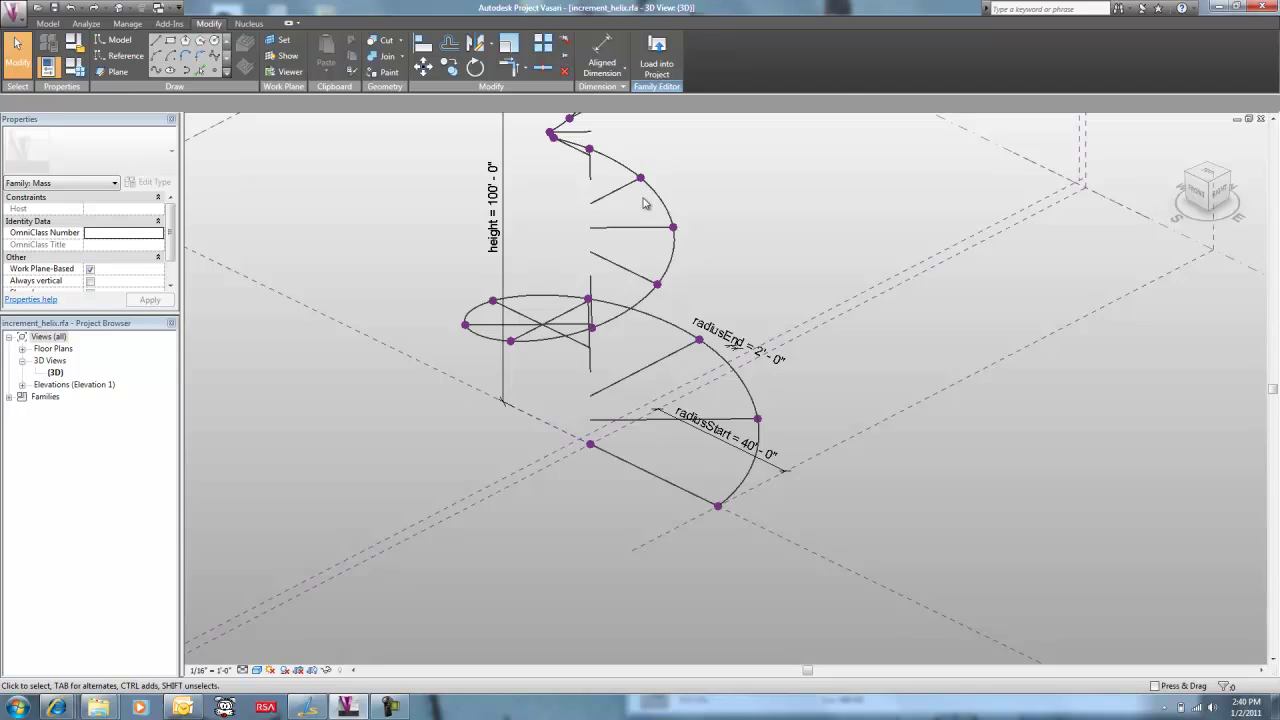
pyautogui.click(632, 227)
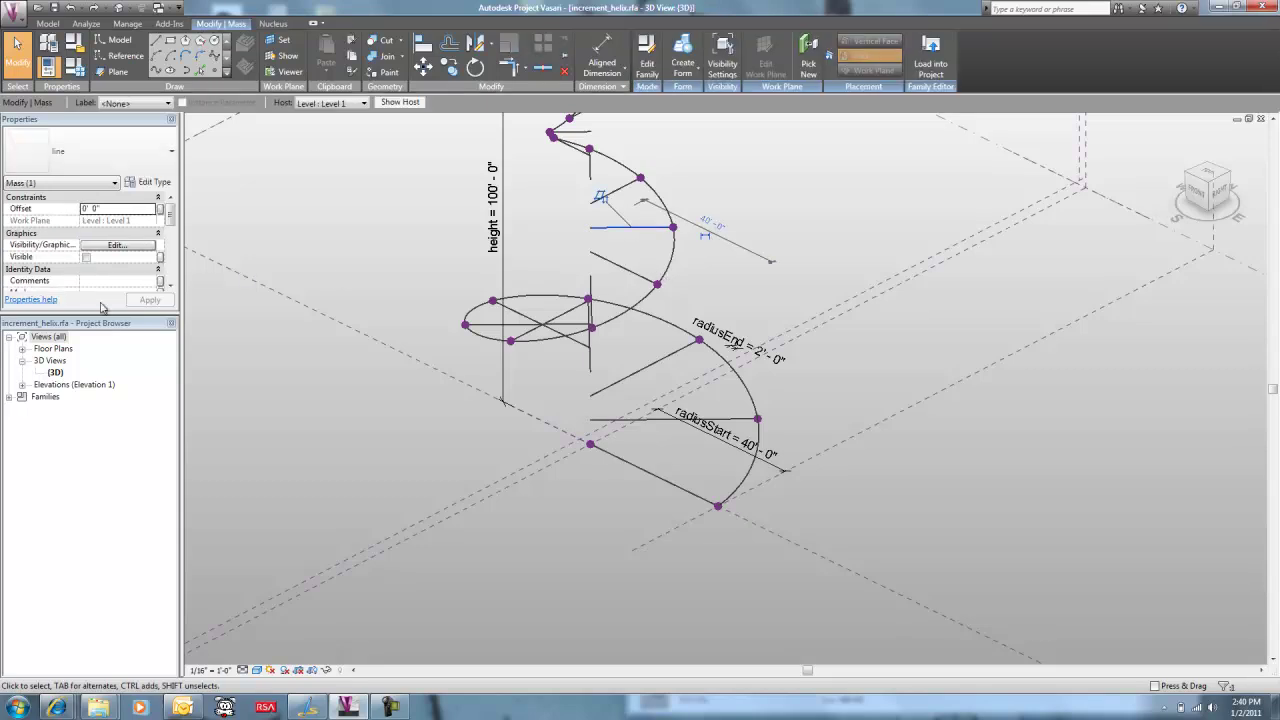
pyautogui.moveTo(105, 451); pyautogui.dragTo(105, 512)
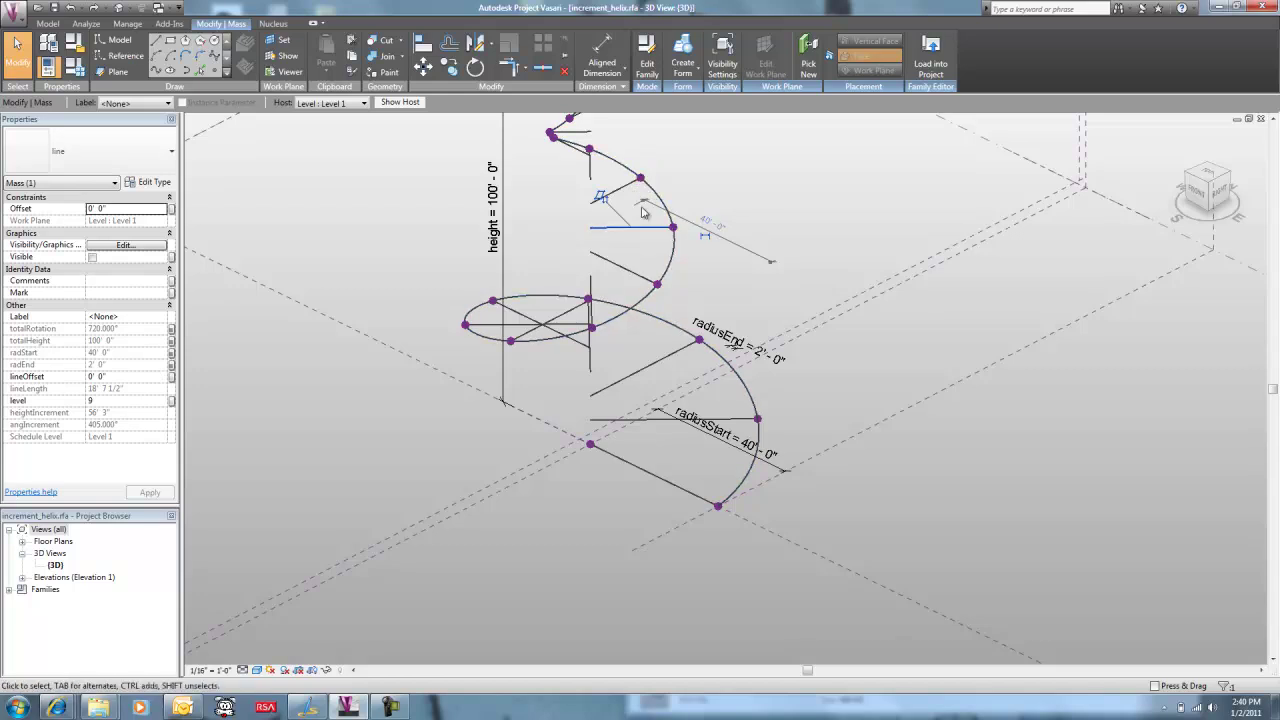
pyautogui.scroll(-4, 600, 530)
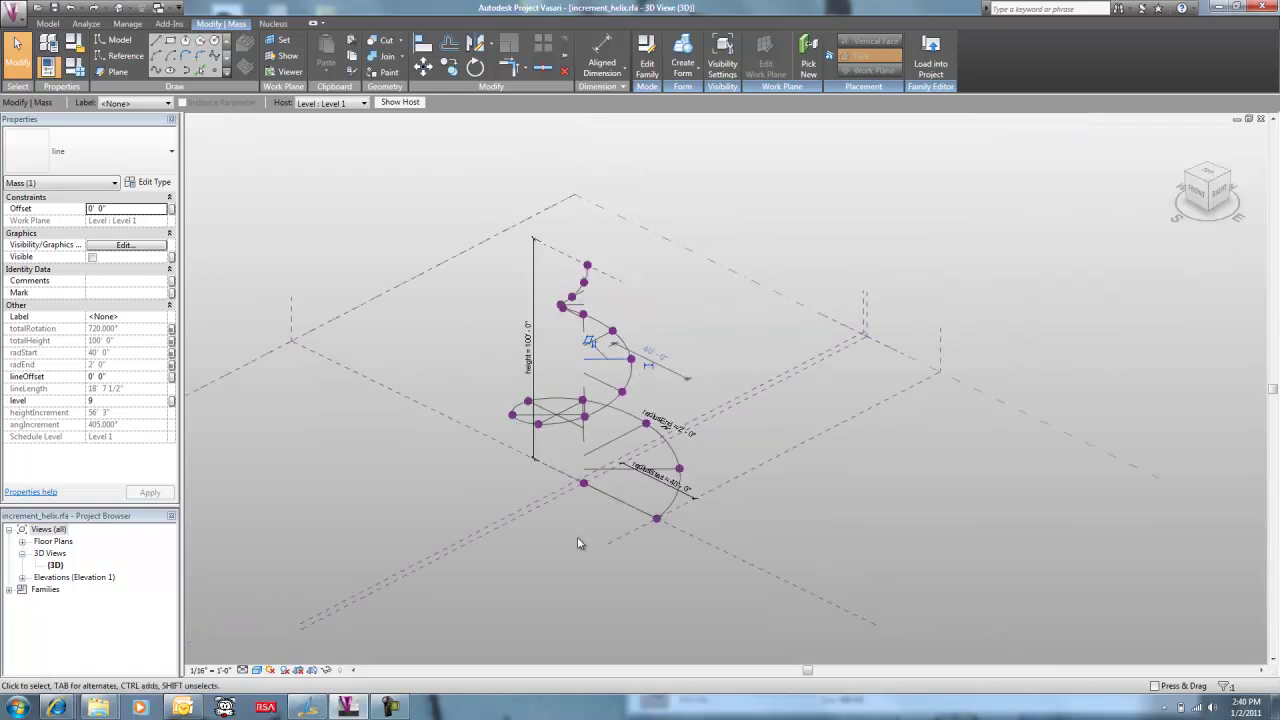
pyautogui.scroll(5, 600, 400)
pyautogui.keyDown('shift'); pyautogui.moveTo(605, 370); pyautogui.dragTo(729, 355, button='middle'); pyautogui.keyUp('shift')
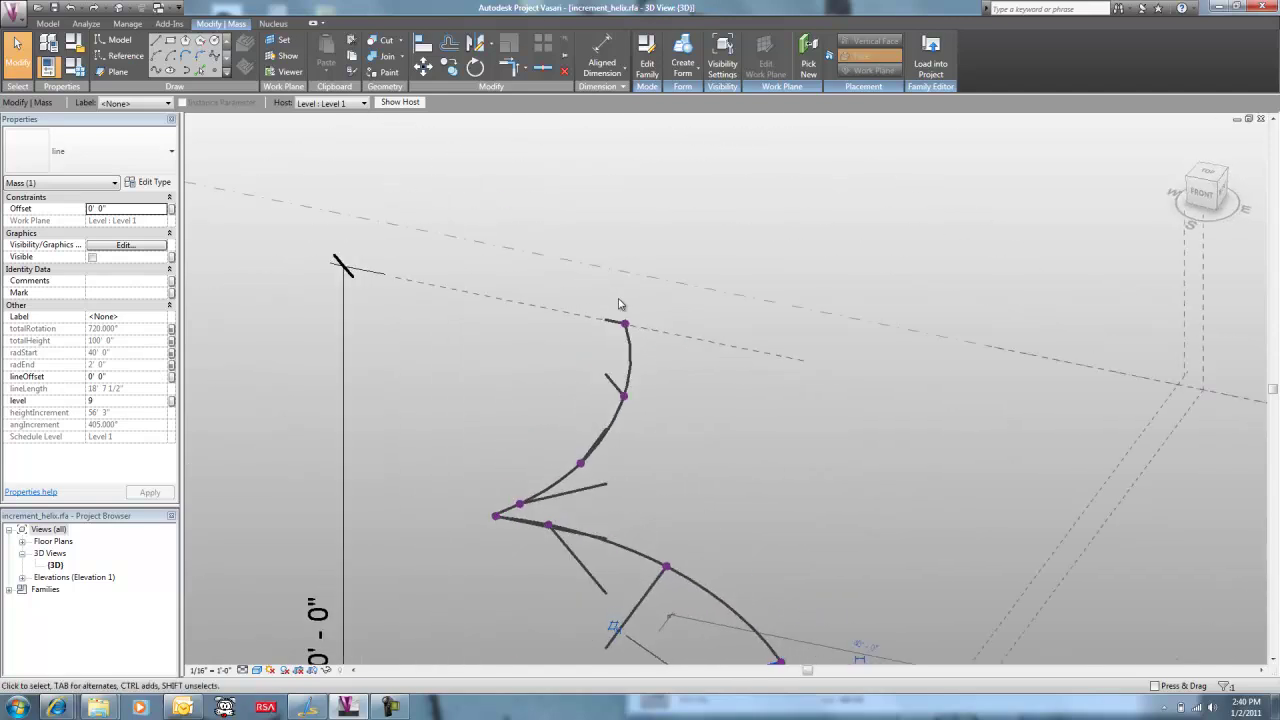
pyautogui.moveTo(612, 333); pyautogui.dragTo(400, 348)
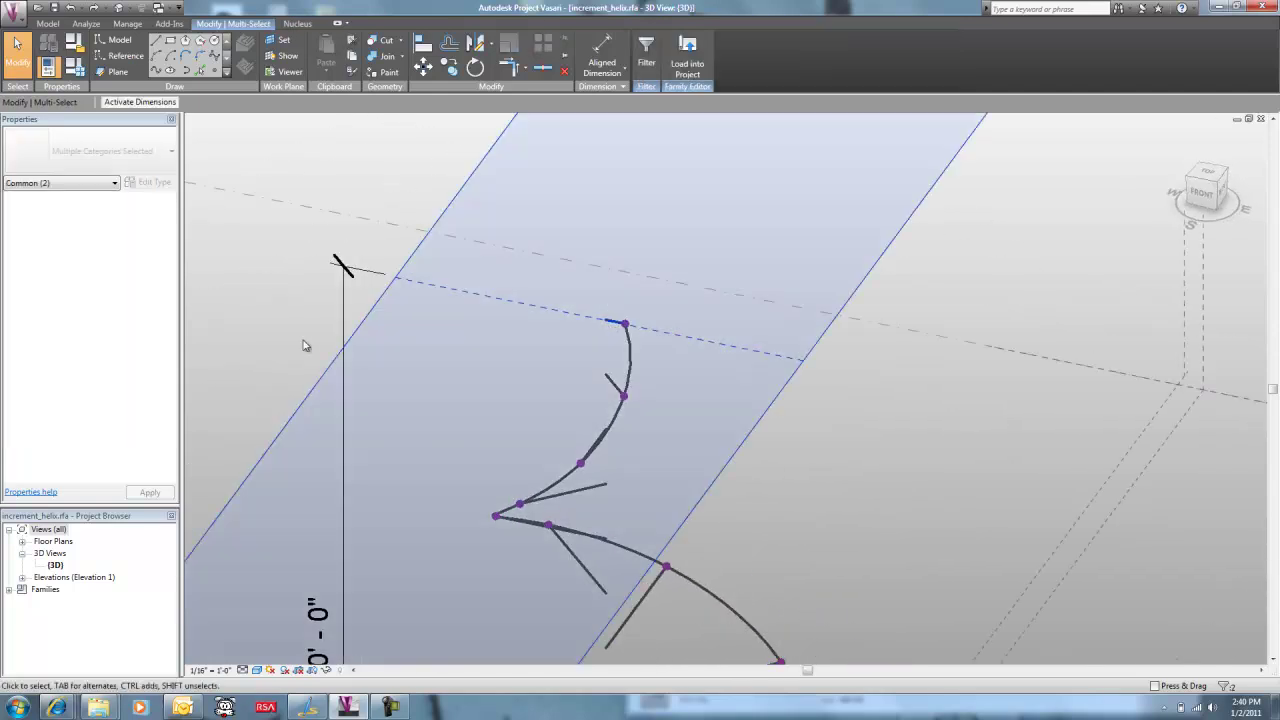
pyautogui.click(115, 186)
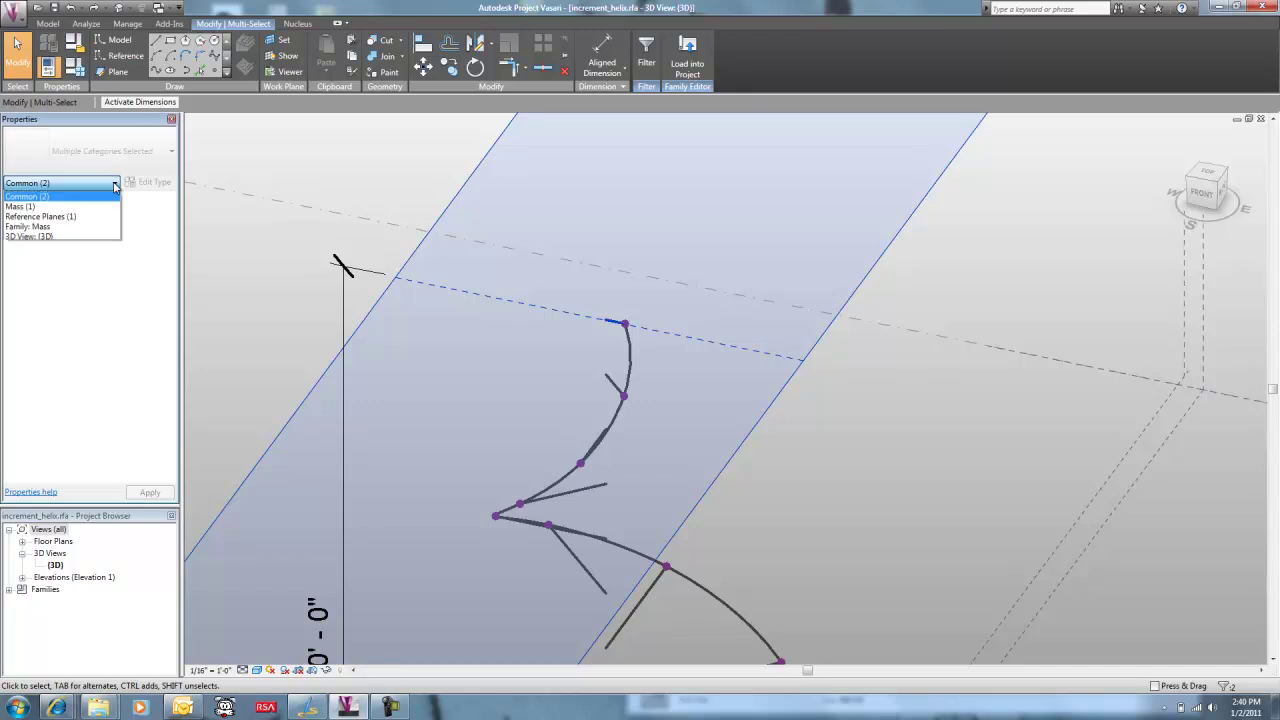
pyautogui.click(68, 207)
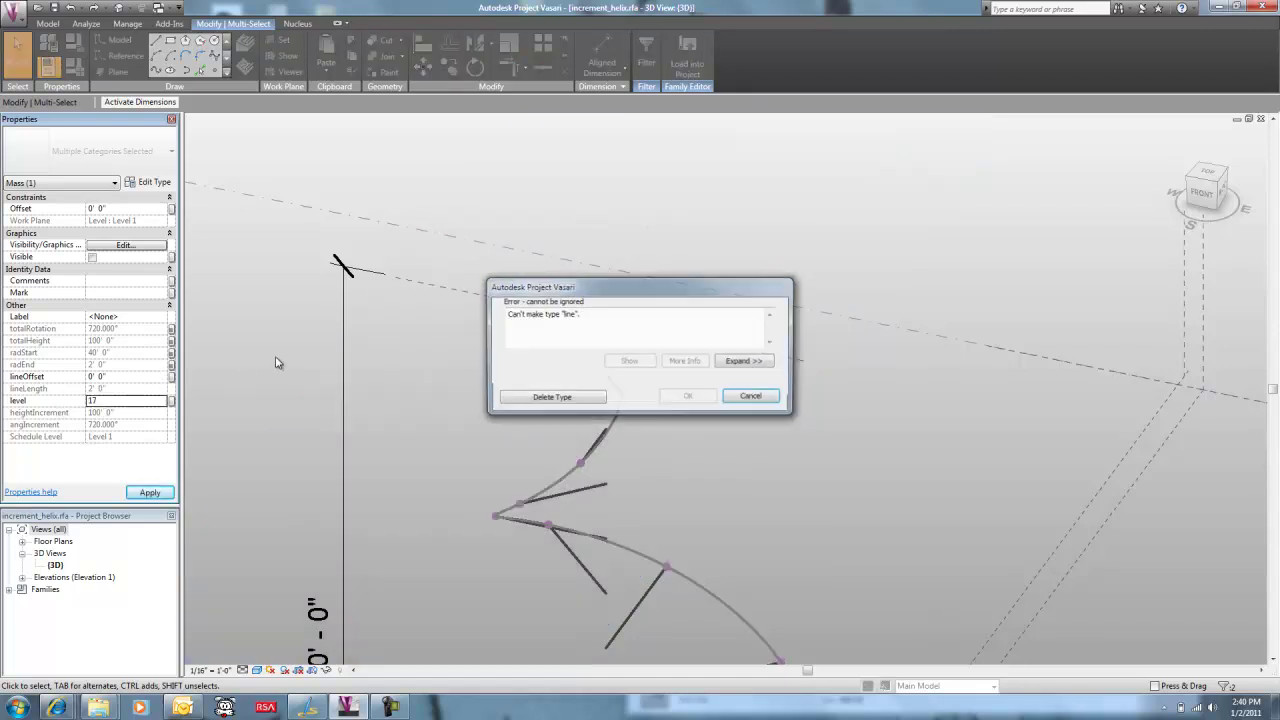
pyautogui.click(753, 397)
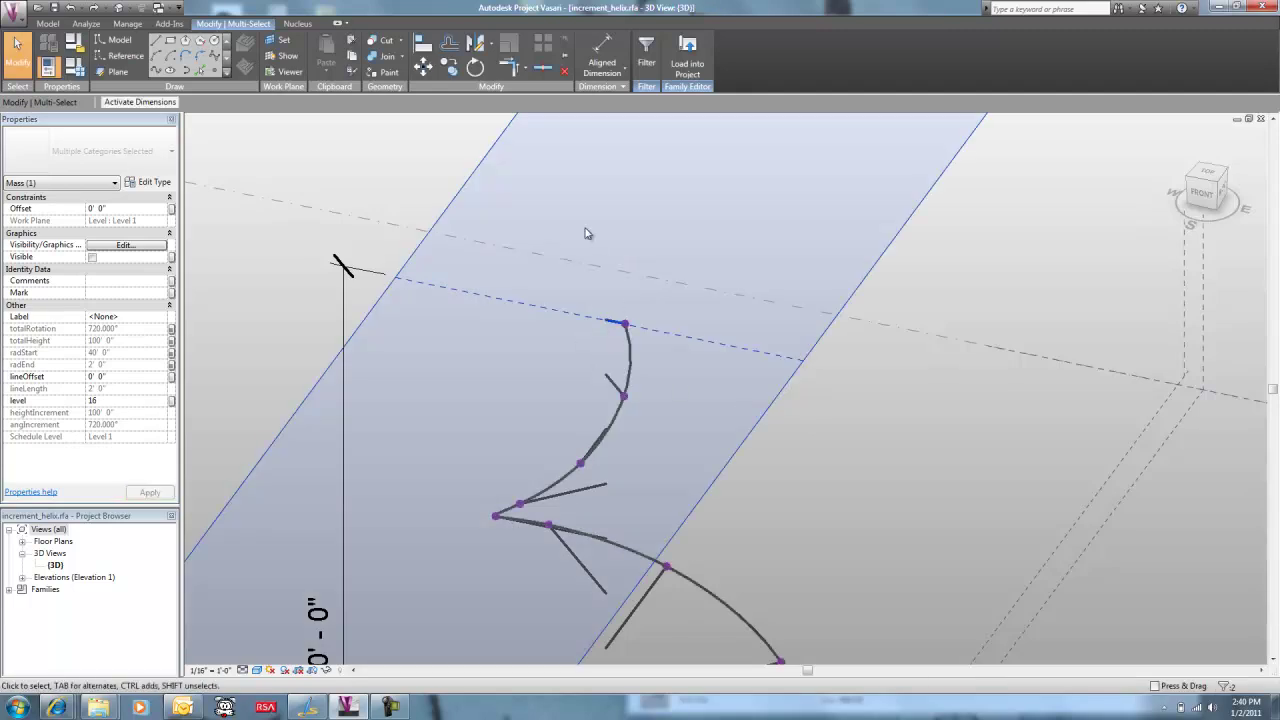
pyautogui.scroll(-4, 524, 444)
pyautogui.keyDown('shift'); pyautogui.moveTo(524, 444); pyautogui.dragTo(630, 457, button='middle'); pyautogui.keyUp('shift')
pyautogui.press('Escape')
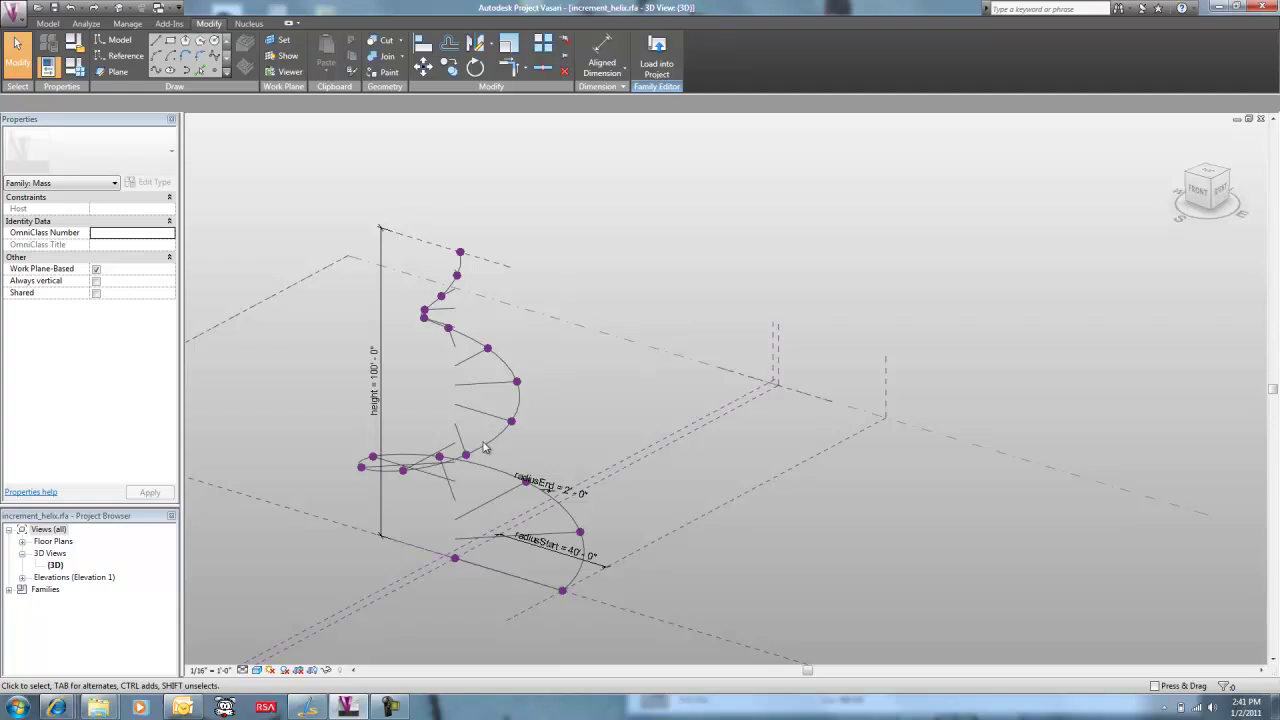
# Delete the existing helix curve, leaving only the radial lines
pyautogui.click(556, 445)
pyautogui.press('Delete')
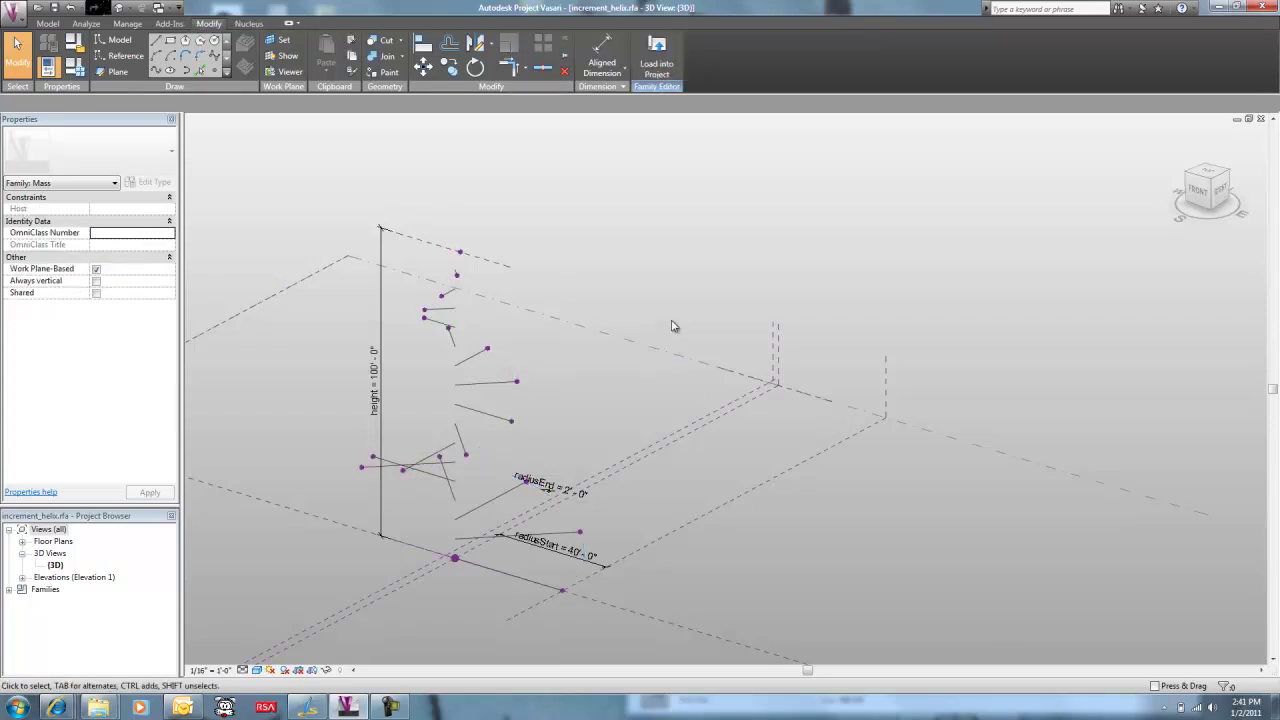
pyautogui.keyDown('shift'); pyautogui.moveTo(646, 360); pyautogui.dragTo(557, 557, button='middle'); pyautogui.keyUp('shift')
pyautogui.scroll(2, 556, 553)
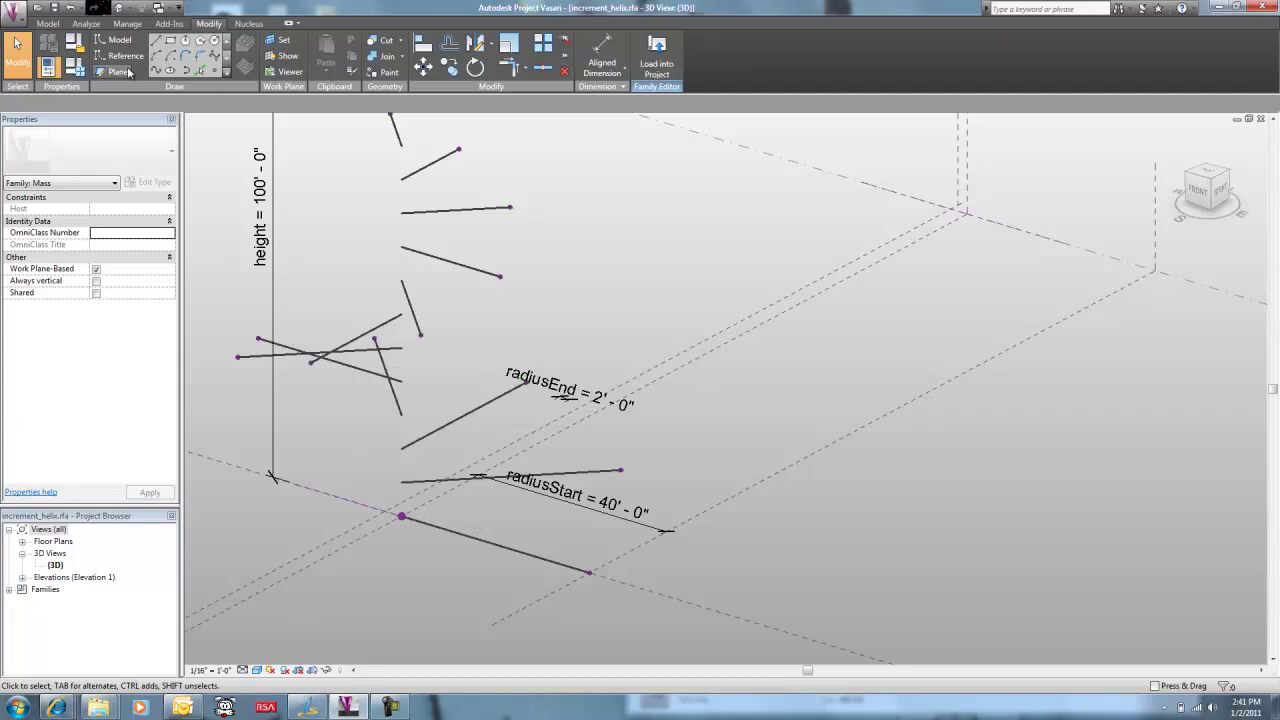
# Draw a spline through the radial lines' outer endpoints to form the spiral curve
pyautogui.click(158, 74)
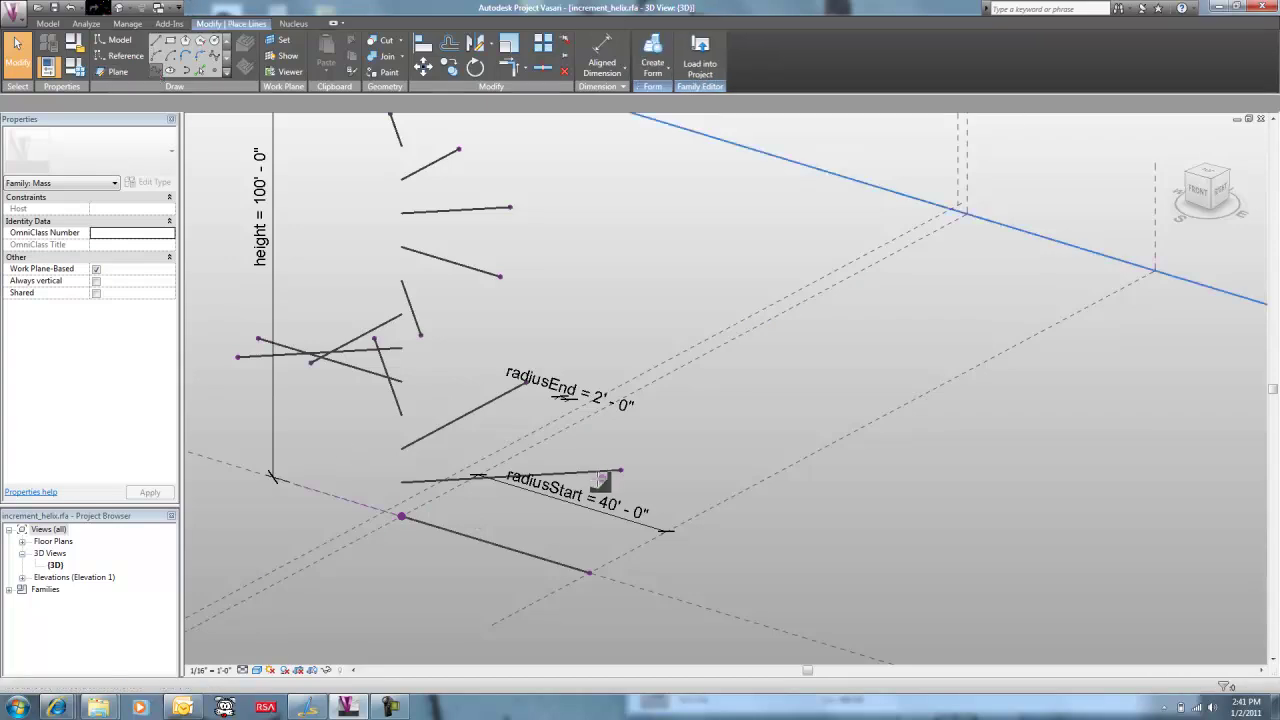
pyautogui.click(590, 572)
pyautogui.click(620, 467)
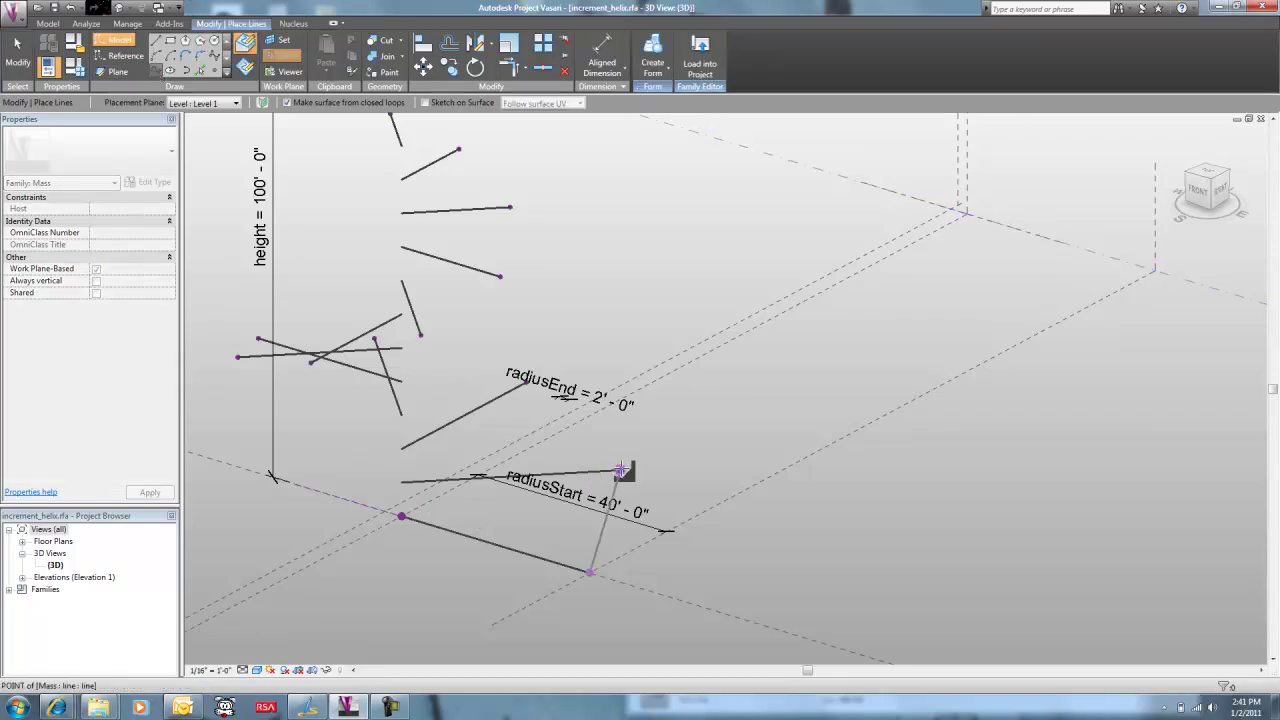
pyautogui.click(525, 384)
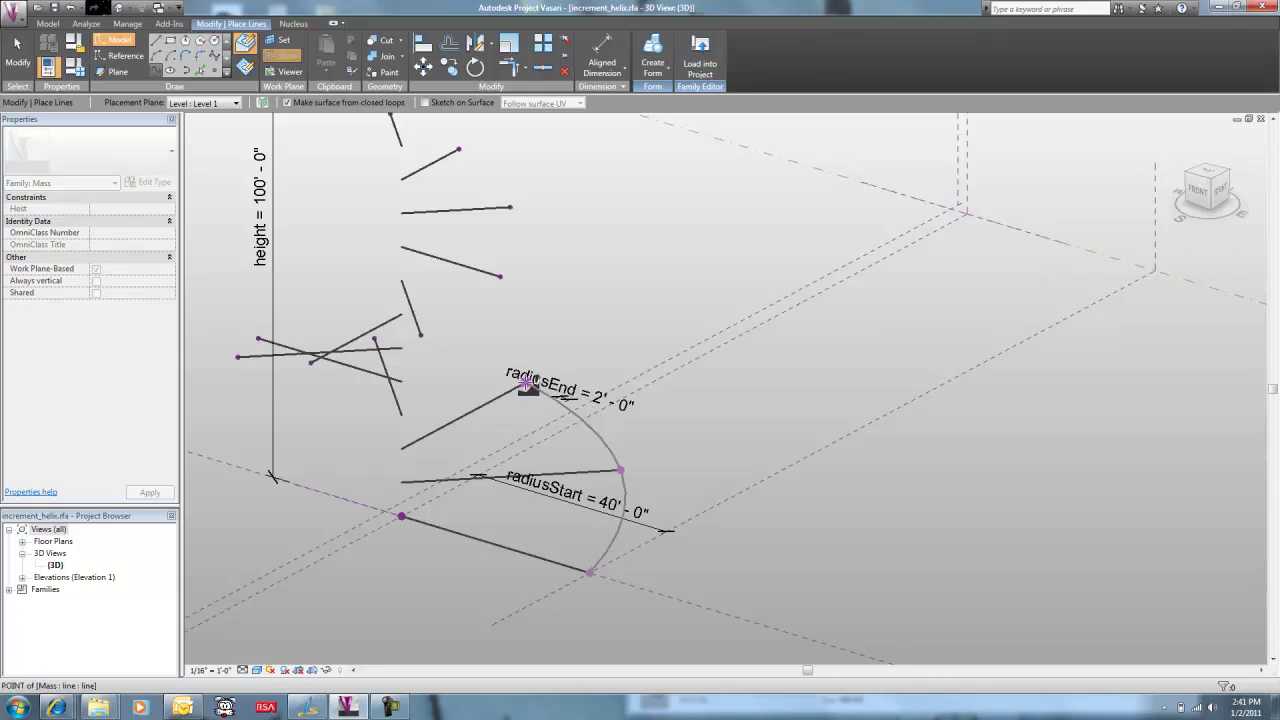
pyautogui.click(373, 340)
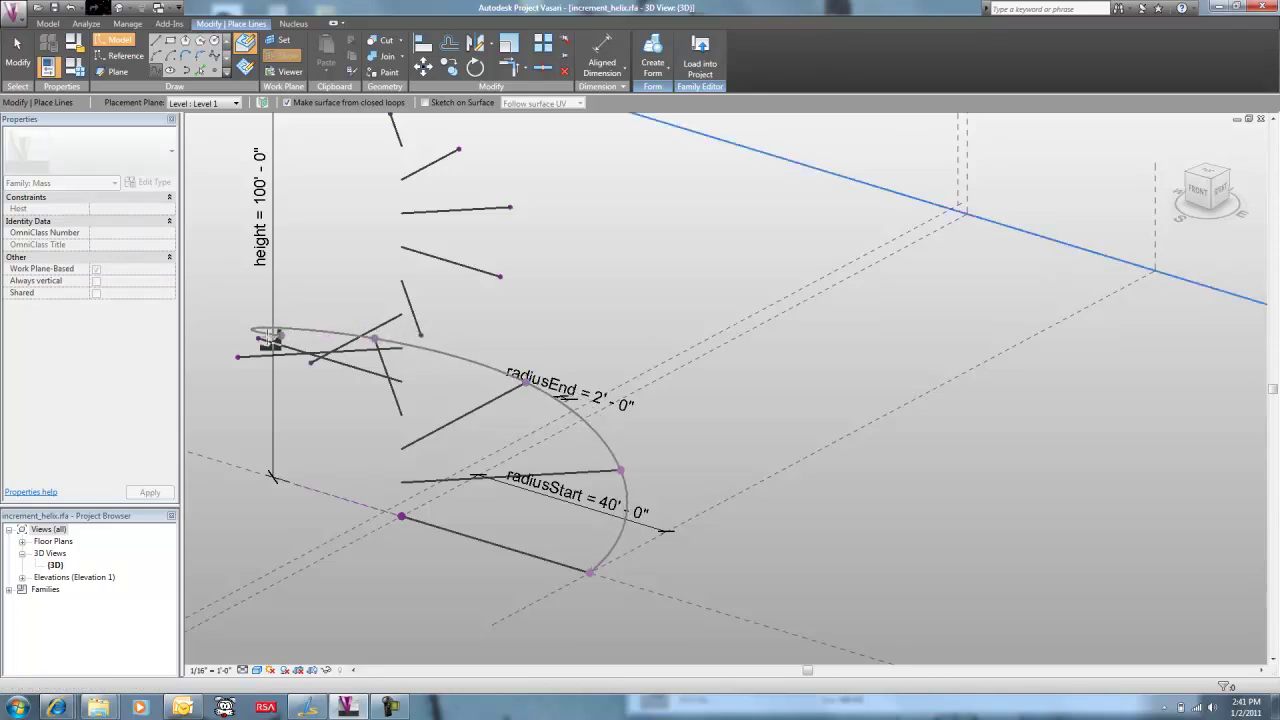
pyautogui.click(258, 340)
pyautogui.click(238, 356)
pyautogui.click(311, 363)
pyautogui.press('Escape')
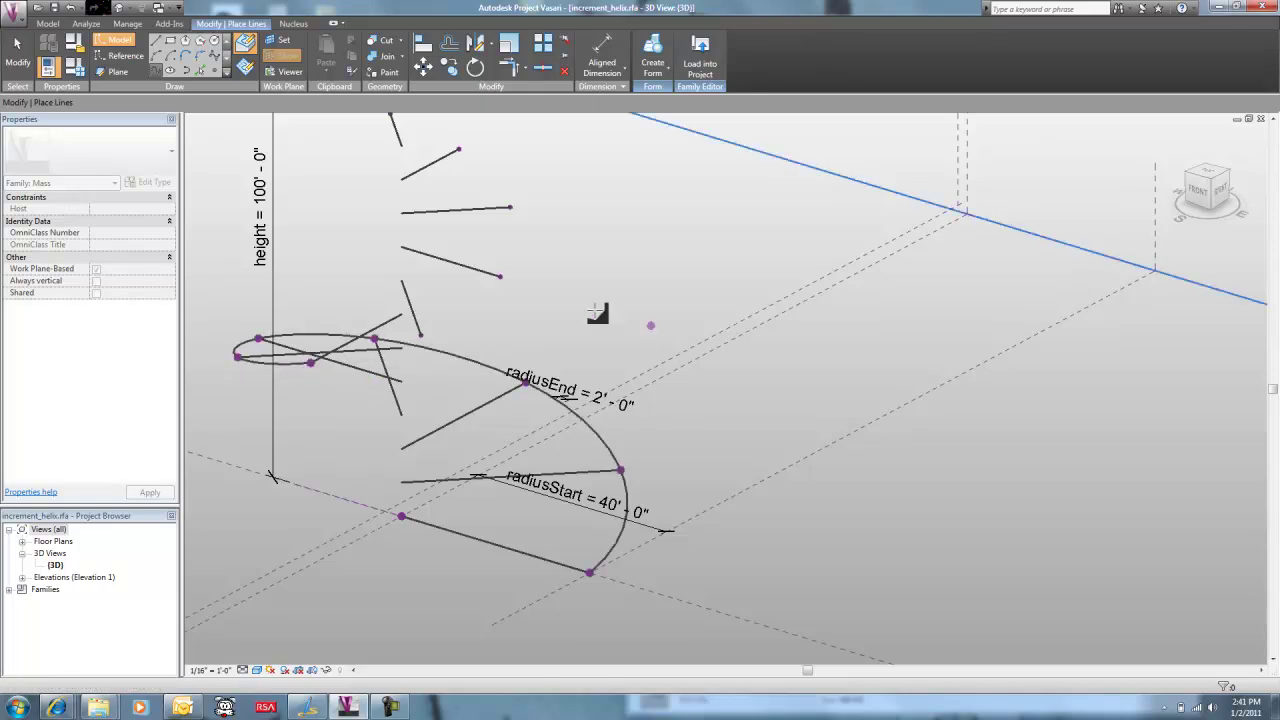
pyautogui.keyDown('shift'); pyautogui.moveTo(571, 309); pyautogui.dragTo(637, 392, button='middle'); pyautogui.keyUp('shift')
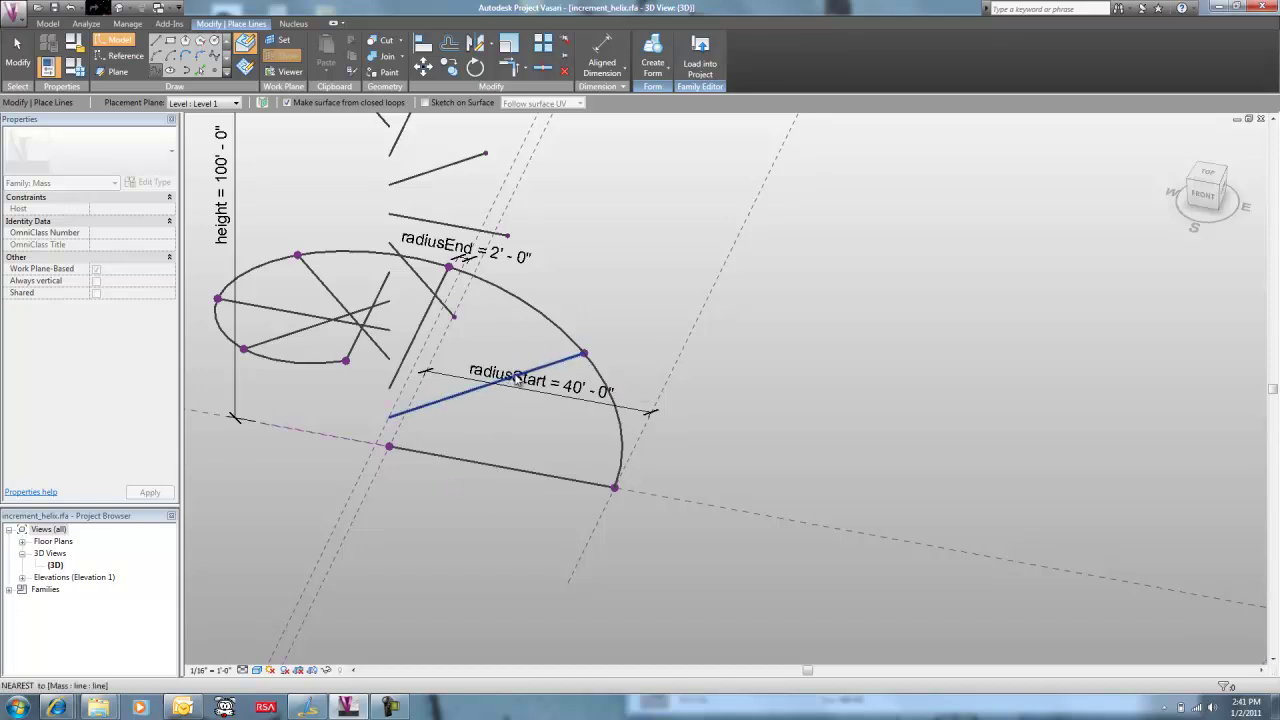
pyautogui.press('Escape')
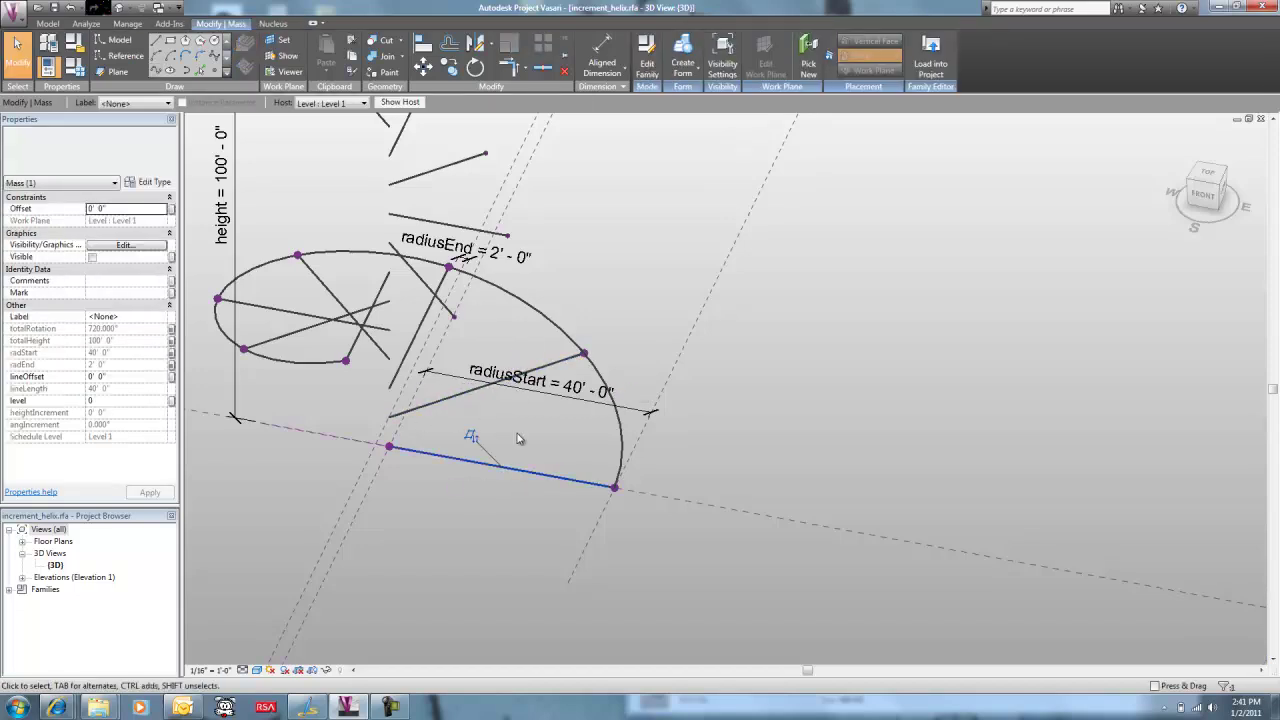
pyautogui.press('Escape')
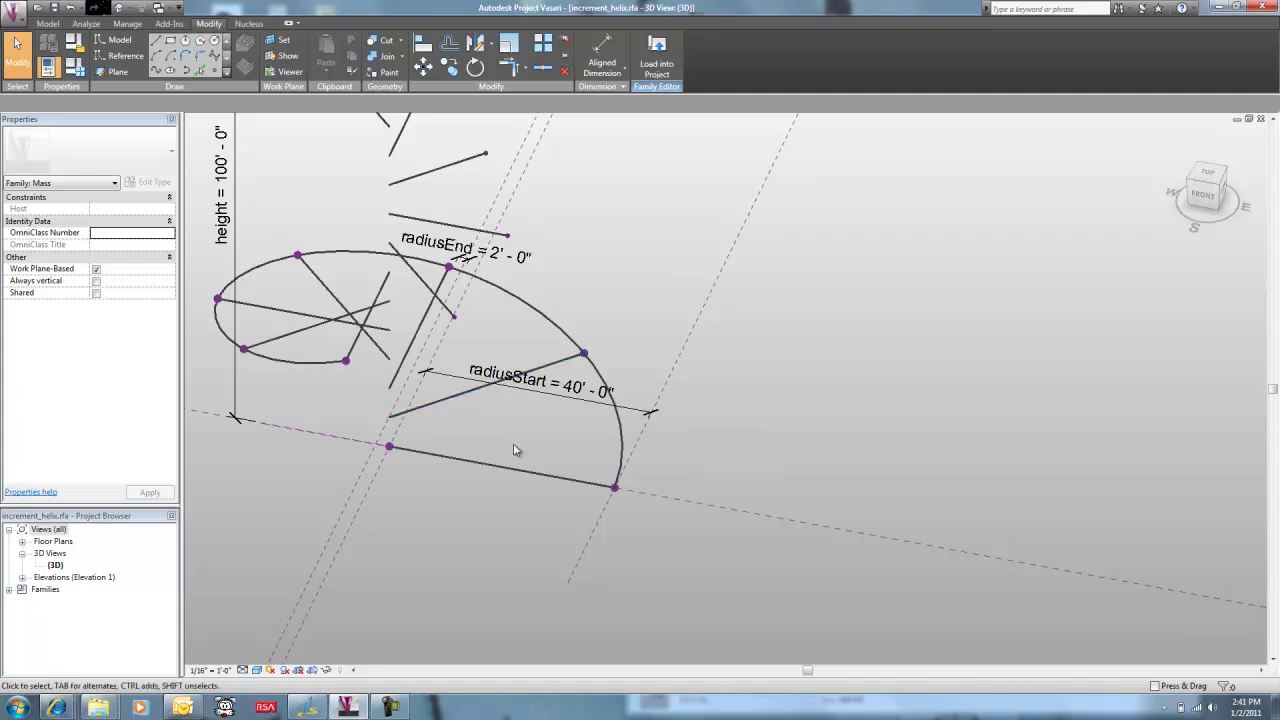
# Create a triangular surface form from the lower and upper radius lines, then switch to increment_helixLoaded.rfa
pyautogui.keyDown('shift'); pyautogui.moveTo(513, 466); pyautogui.dragTo(486, 480, button='middle'); pyautogui.keyUp('shift')
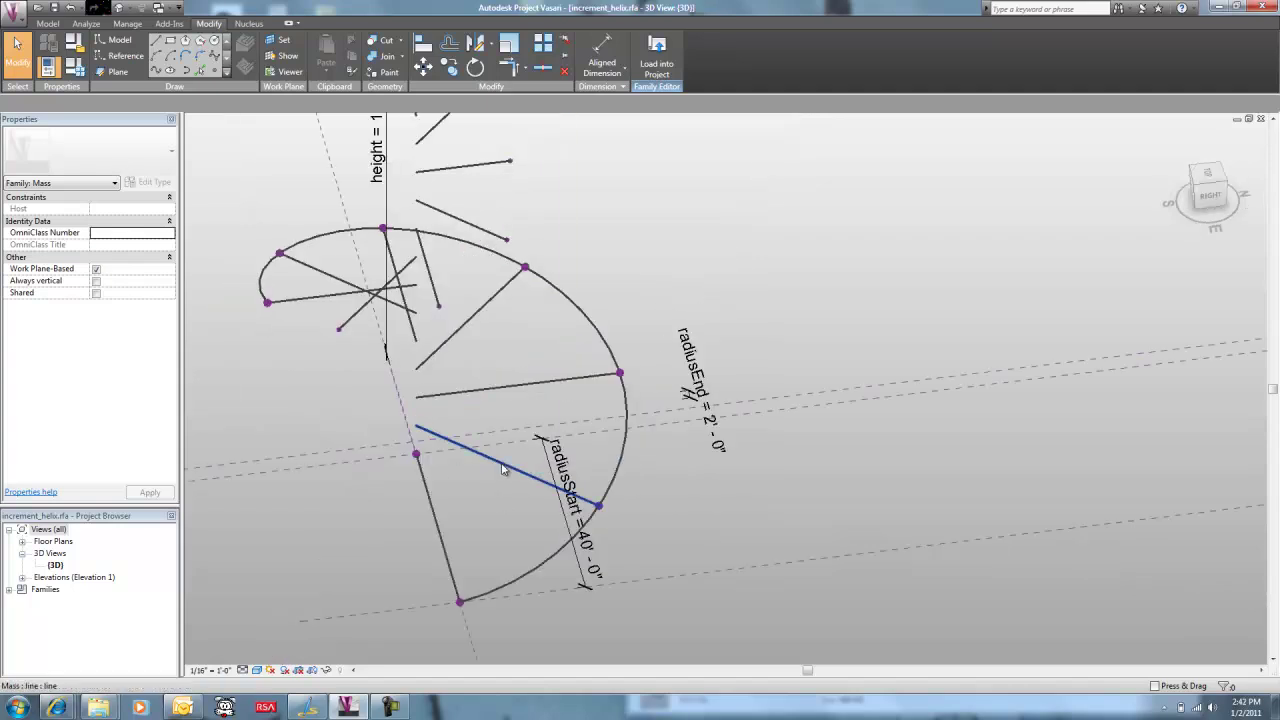
pyautogui.click(503, 469)
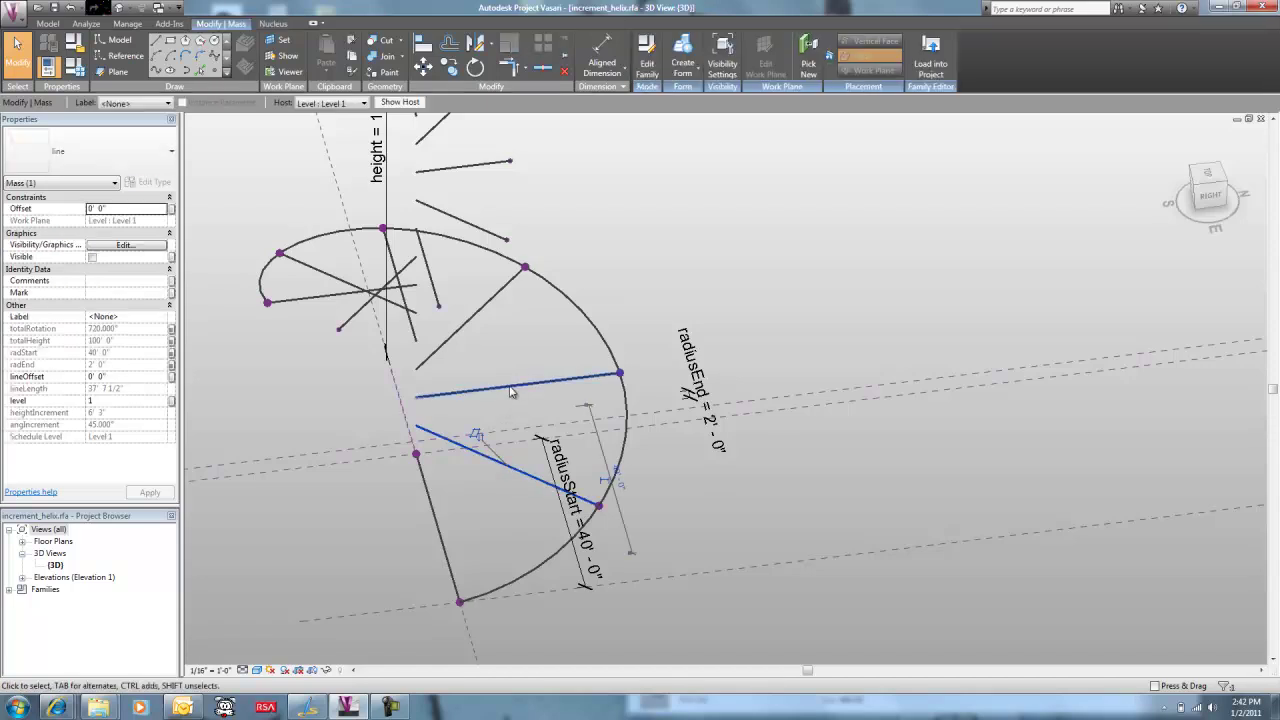
pyautogui.keyDown('ctrl'); pyautogui.click(513, 389); pyautogui.keyUp('ctrl')
pyautogui.click(683, 58)
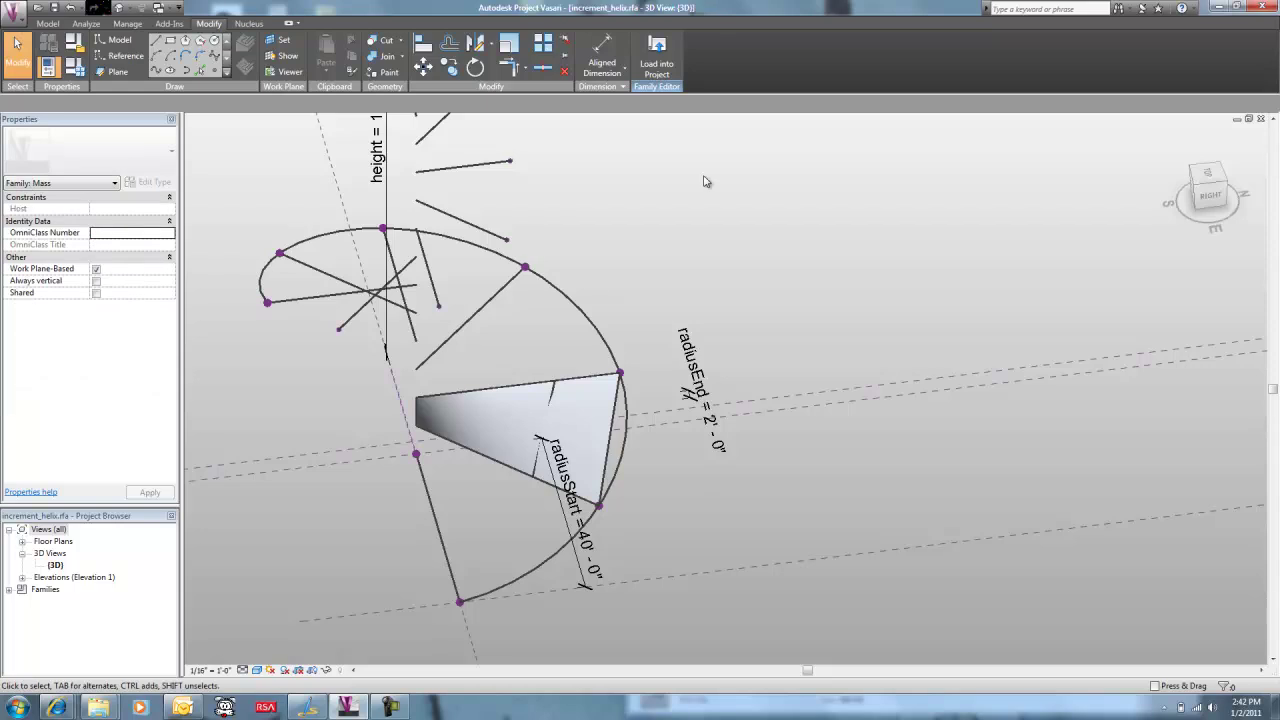
pyautogui.keyDown('shift'); pyautogui.moveTo(743, 286); pyautogui.dragTo(387, 503, button='middle'); pyautogui.keyUp('shift')
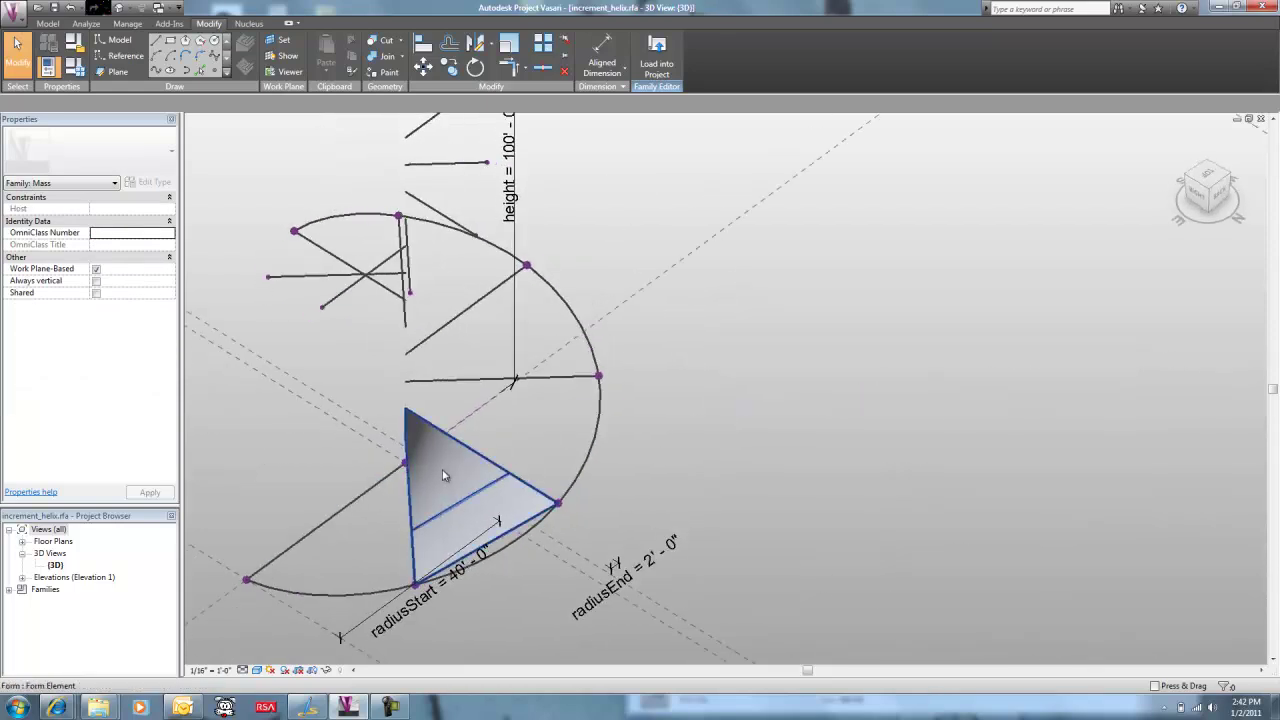
pyautogui.keyDown('shift'); pyautogui.moveTo(330, 427); pyautogui.dragTo(596, 365, button='middle'); pyautogui.keyUp('shift')
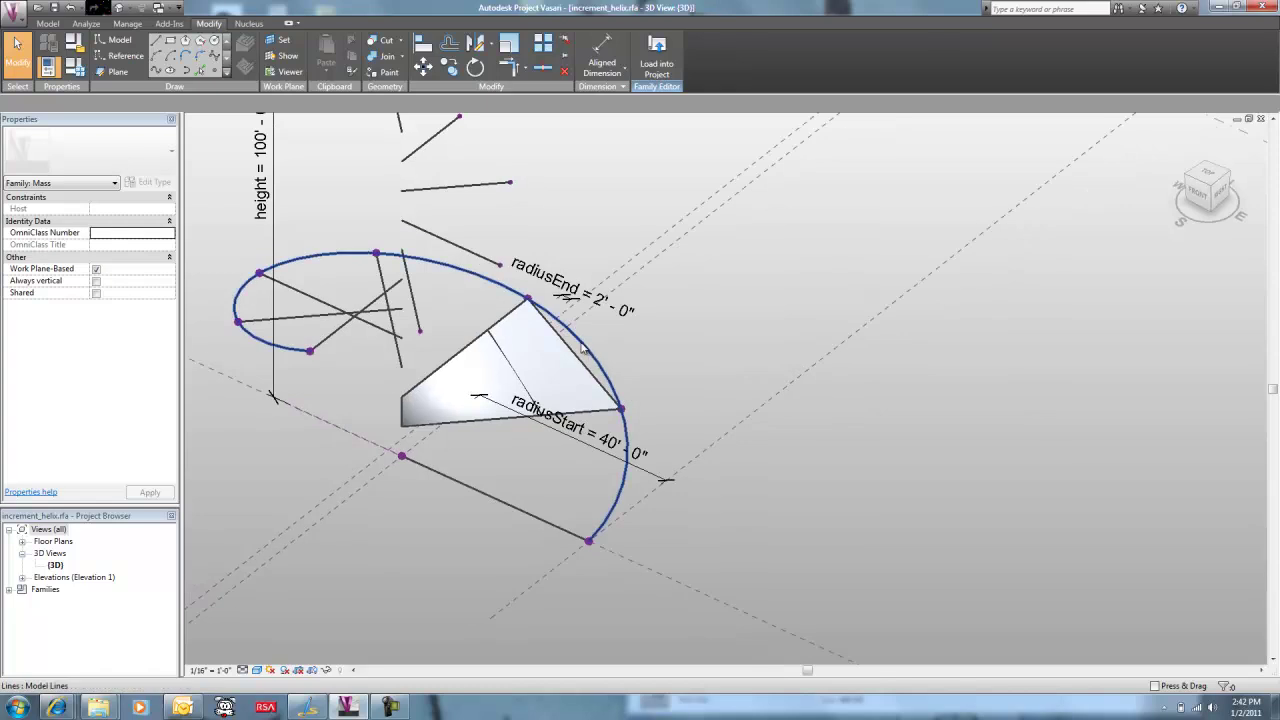
pyautogui.hotkey('ctrl', 'Tab')
# Place a reference point on the left helix and select it
pyautogui.moveTo(709, 422); pyautogui.dragTo(546, 385, button='middle')
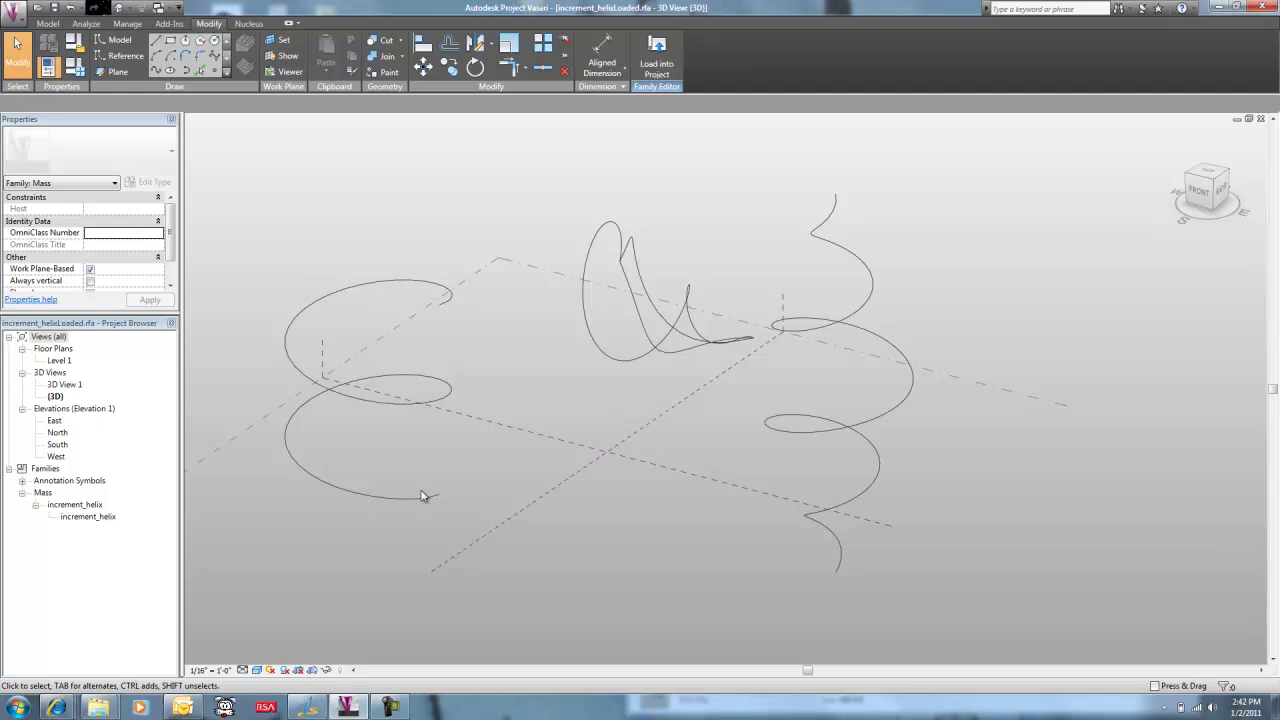
pyautogui.click(222, 76)
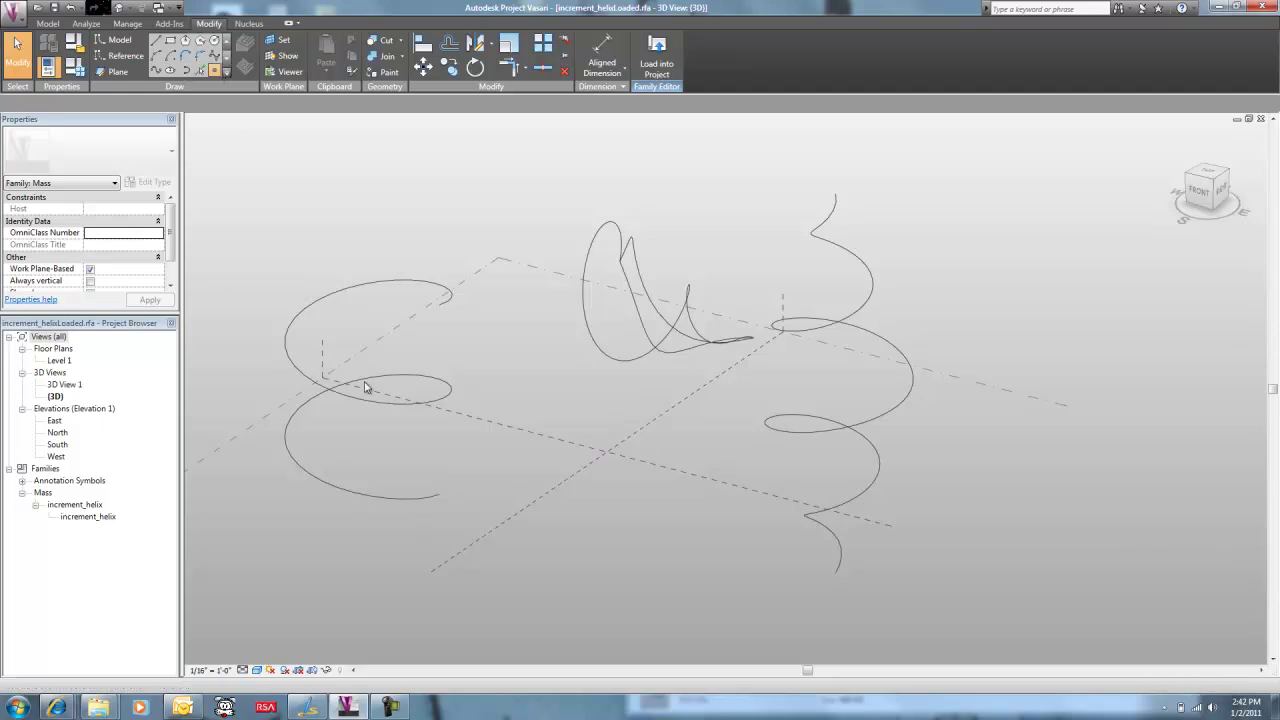
pyautogui.click(396, 497)
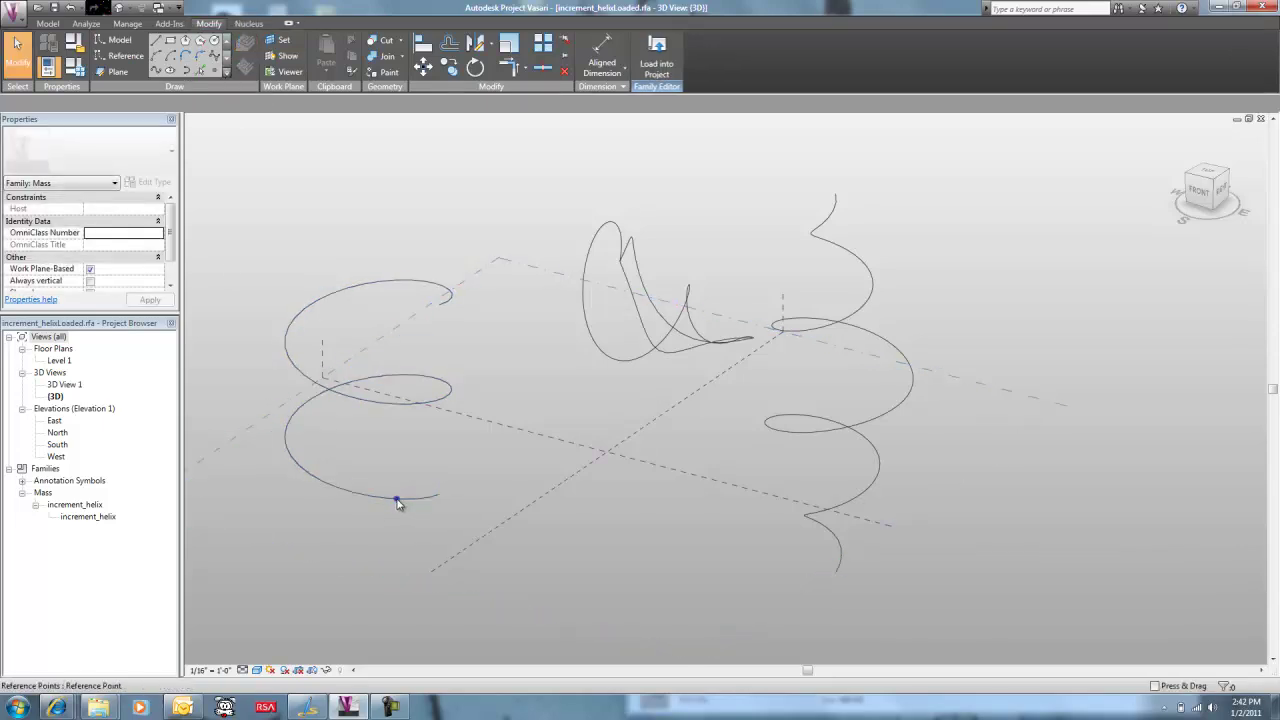
pyautogui.click(396, 497)
# Draw a small circle centred on the hosted reference point, then select it with its neighbour
pyautogui.keyDown('shift'); pyautogui.moveTo(396, 497); pyautogui.dragTo(343, 488, button='middle'); pyautogui.keyUp('shift')
pyautogui.click(214, 41)
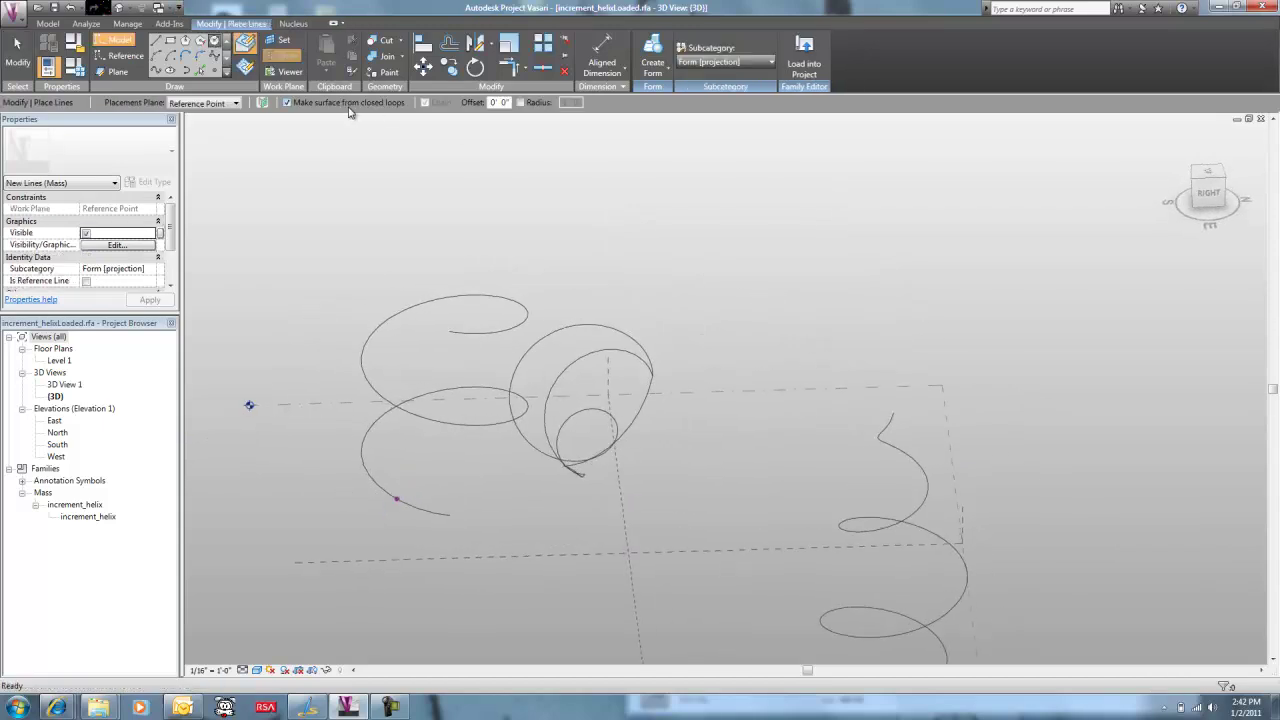
pyautogui.click(400, 500)
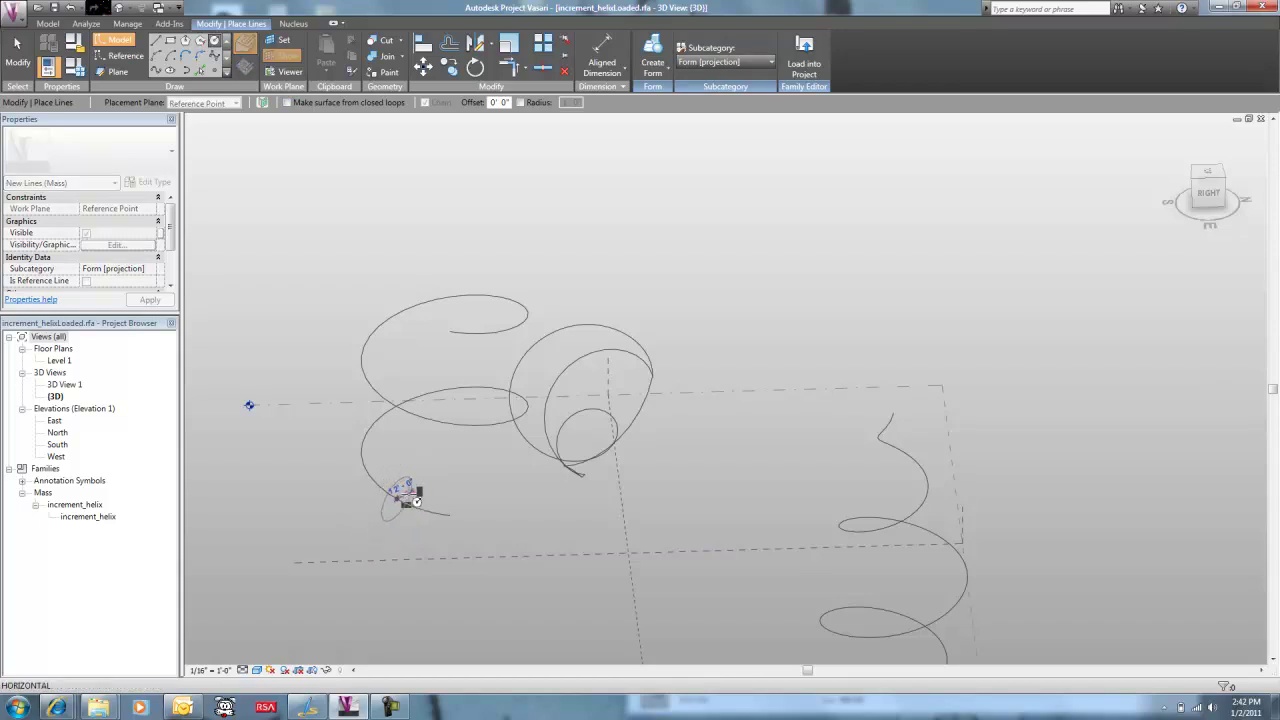
pyautogui.click(410, 484)
pyautogui.press('Escape')
pyautogui.press('Escape')
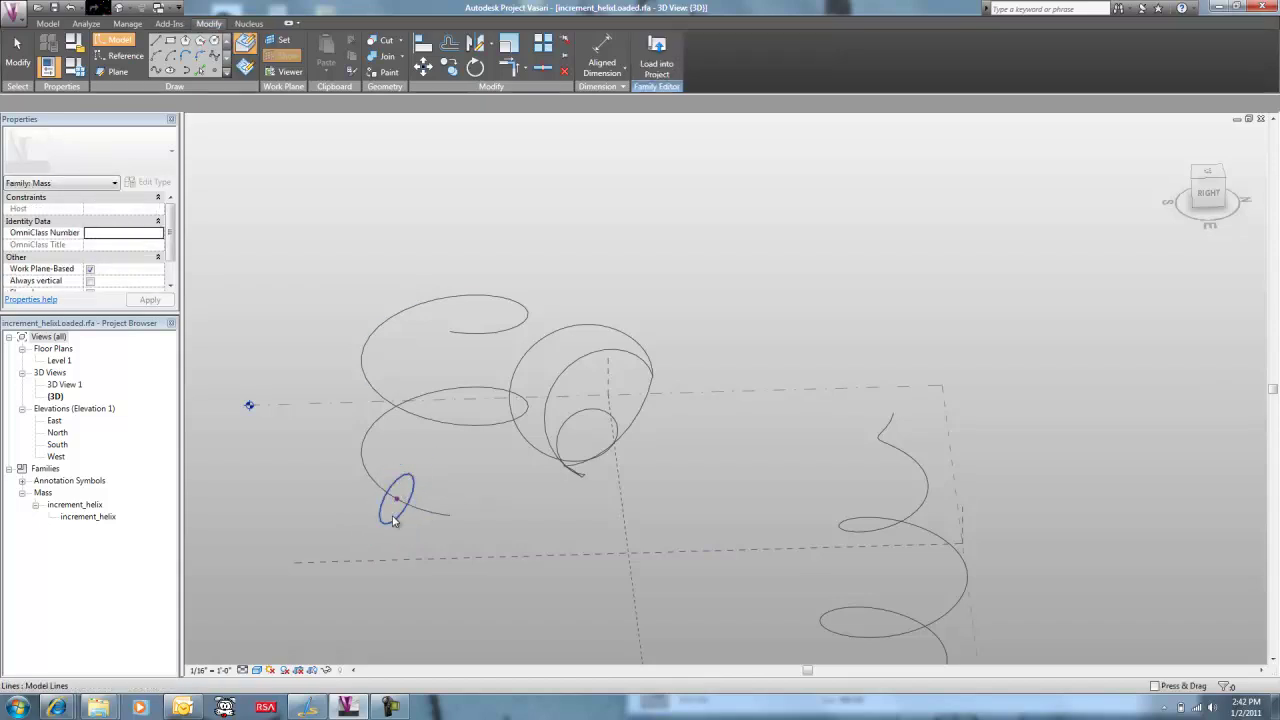
pyautogui.moveTo(366, 535); pyautogui.dragTo(403, 392)
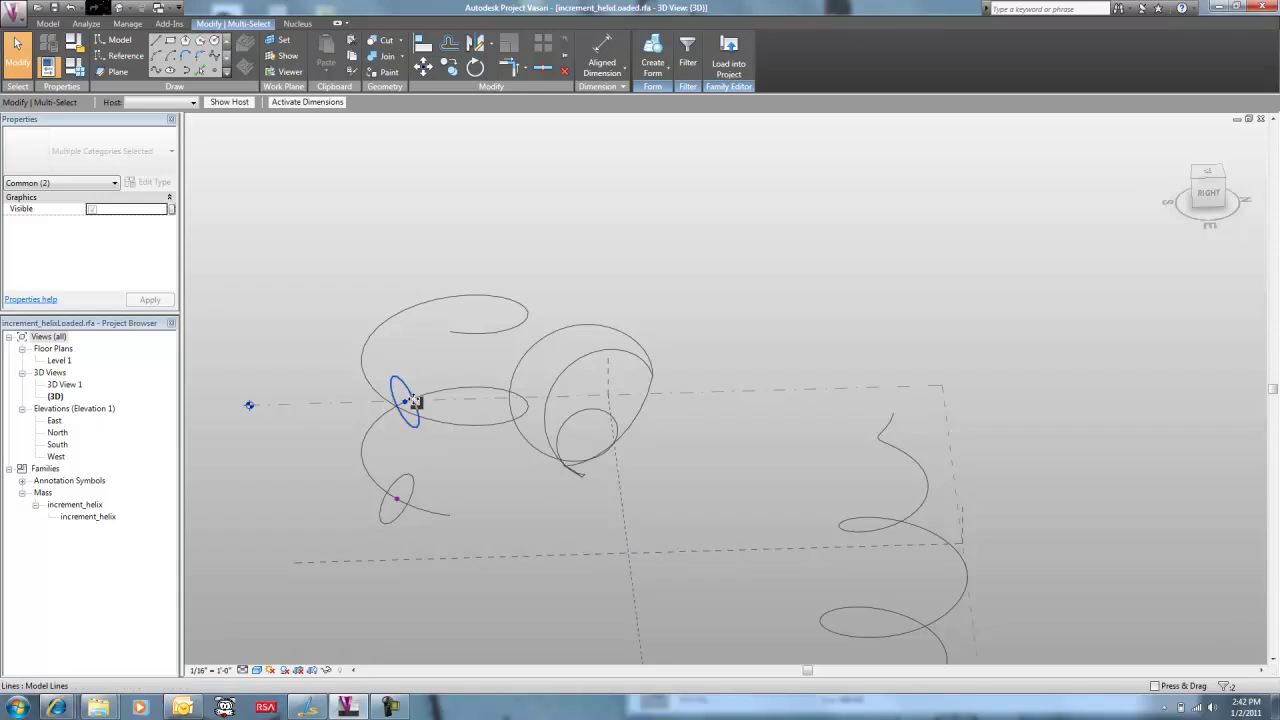
# Edit the circle's radius dimension and confirm the change
pyautogui.click(405, 386)
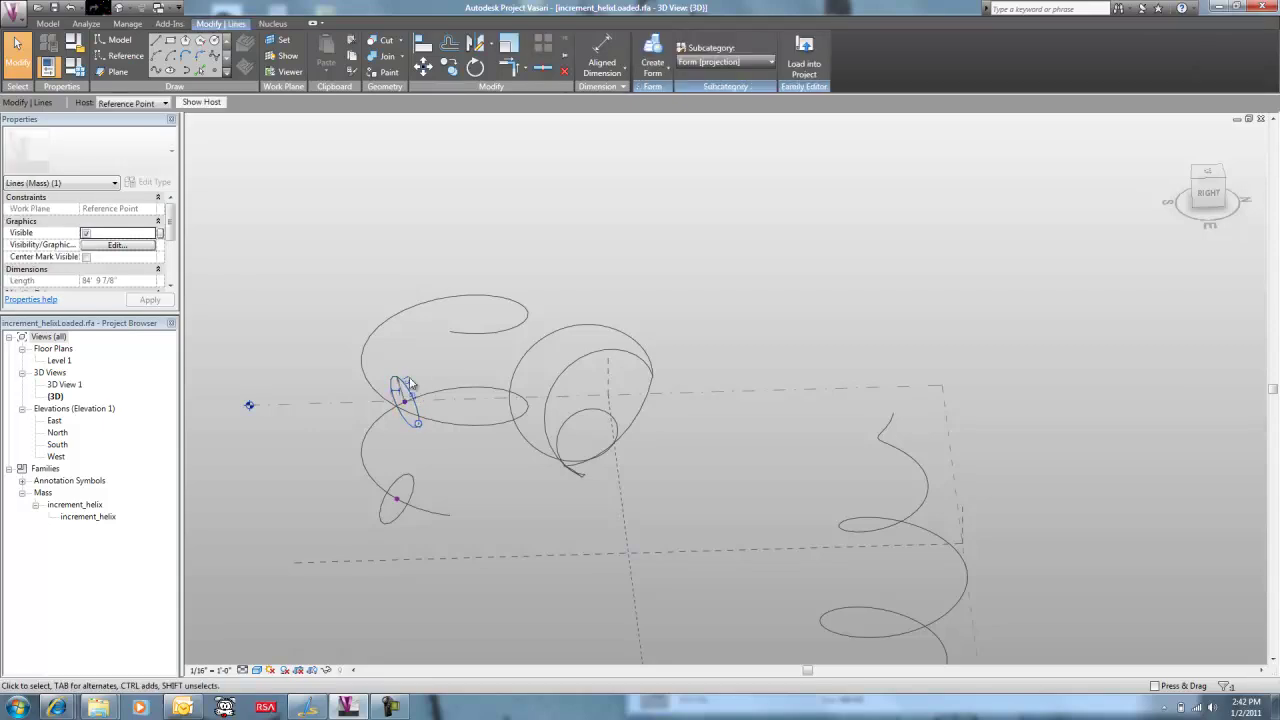
pyautogui.click(400, 386)
pyautogui.press('Return')
pyautogui.click(455, 373)
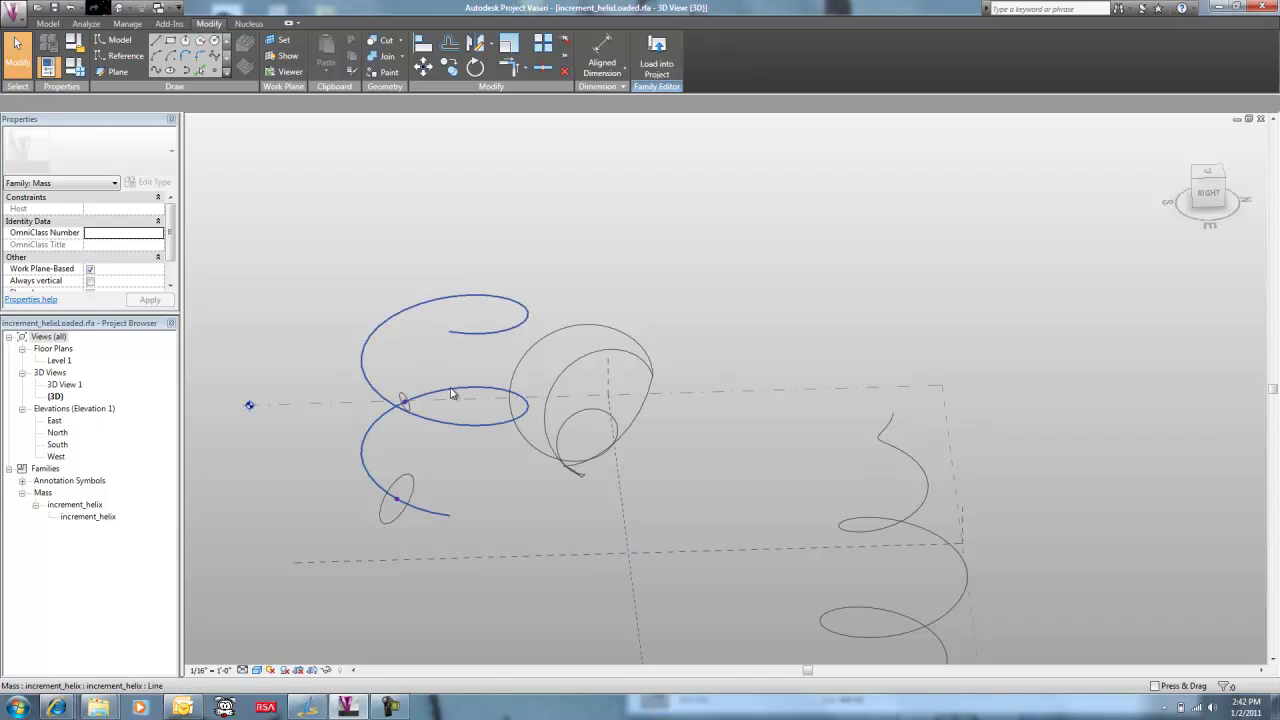
# Create a swept solid tube from the left helix and circle profile, then inspect it
pyautogui.click(451, 393)
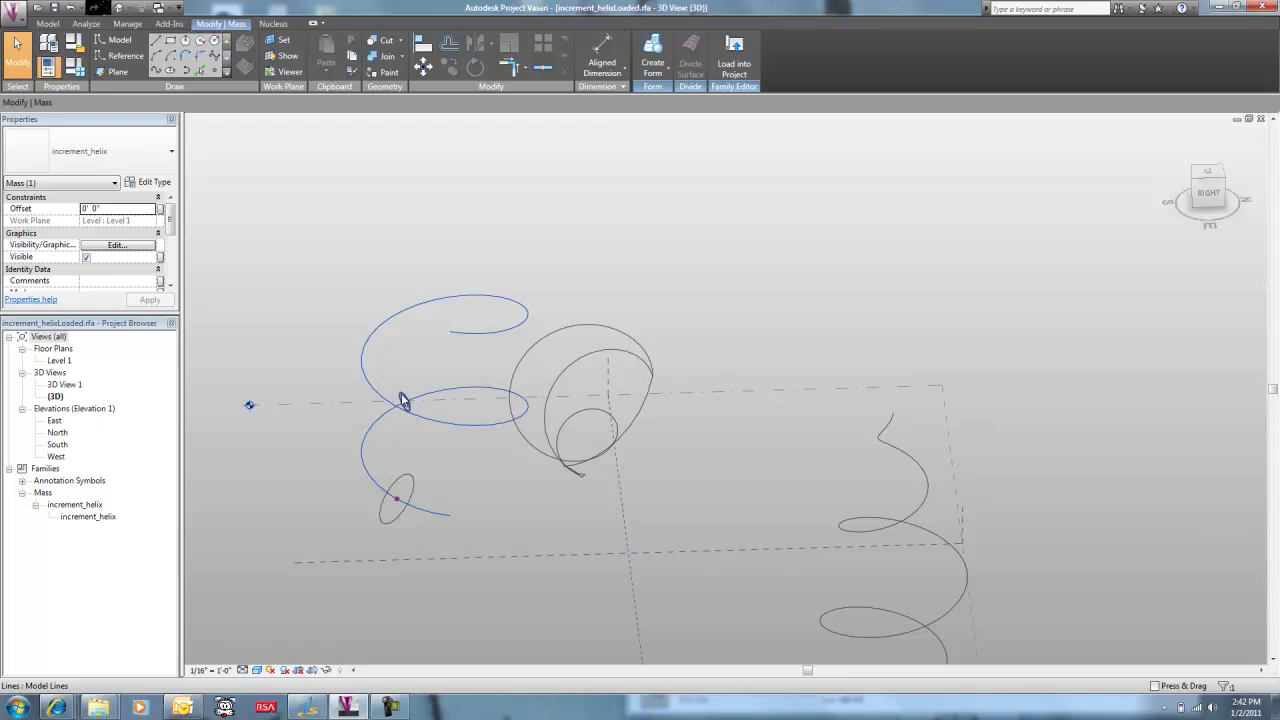
pyautogui.keyDown('ctrl'); pyautogui.click(418, 487); pyautogui.keyUp('ctrl')
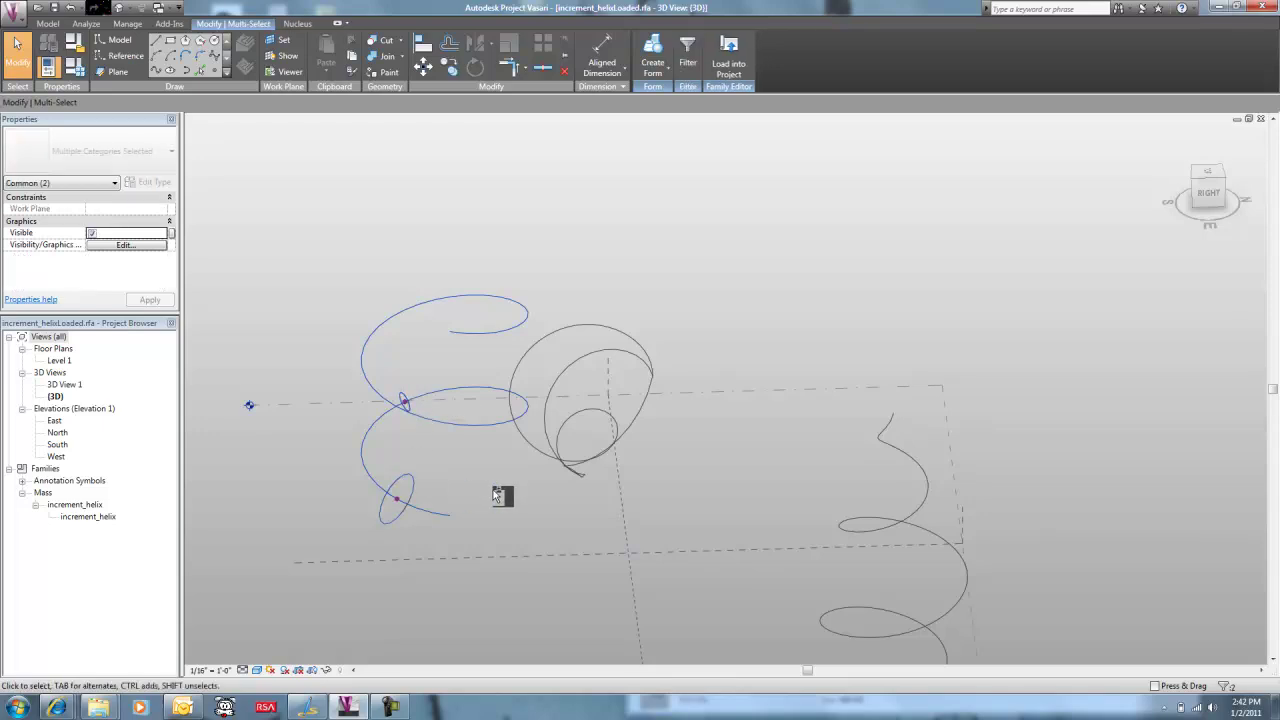
pyautogui.click(652, 55)
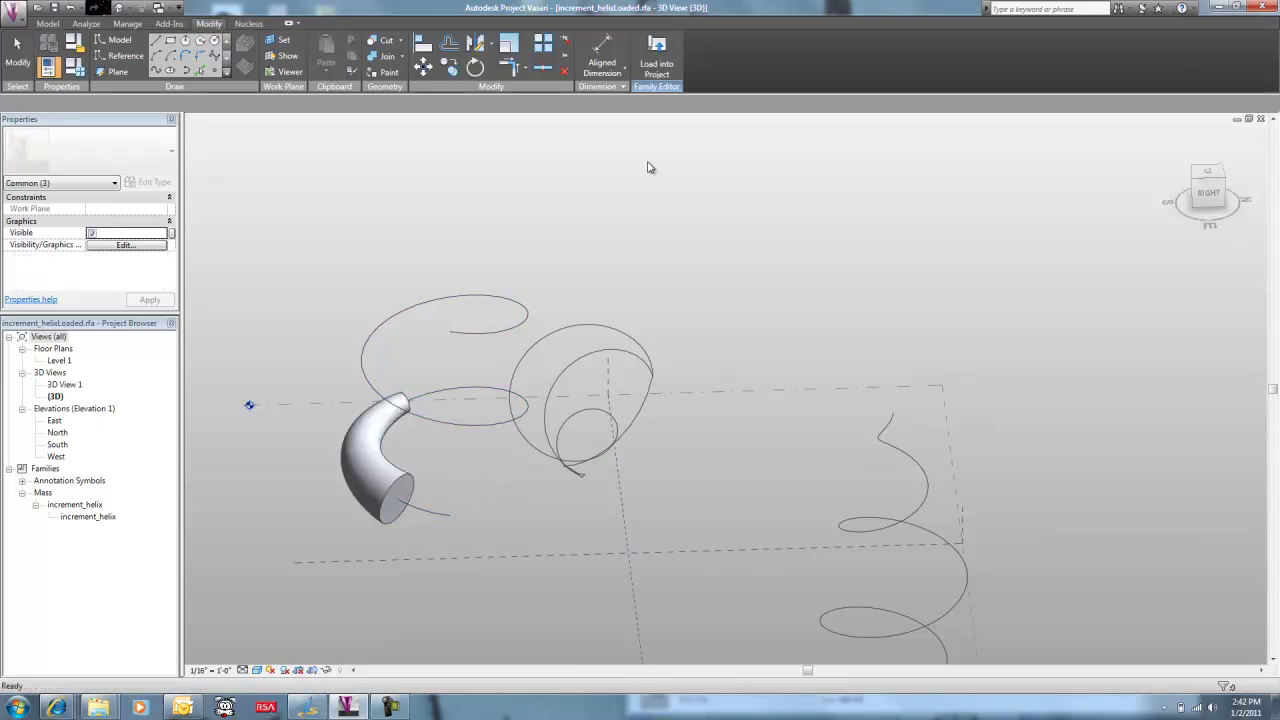
pyautogui.keyDown('shift'); pyautogui.moveTo(300, 266); pyautogui.dragTo(427, 283, button='middle'); pyautogui.keyUp('shift')
pyautogui.moveTo(597, 489); pyautogui.dragTo(547, 349, button='middle')
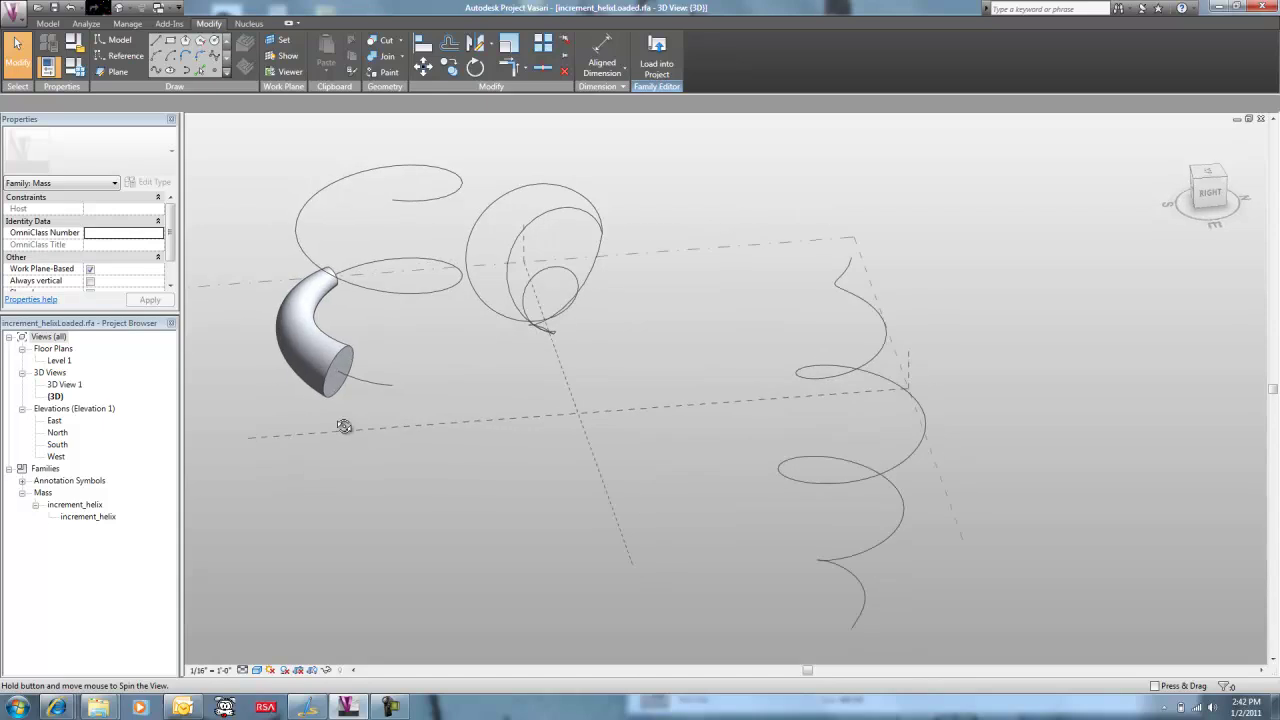